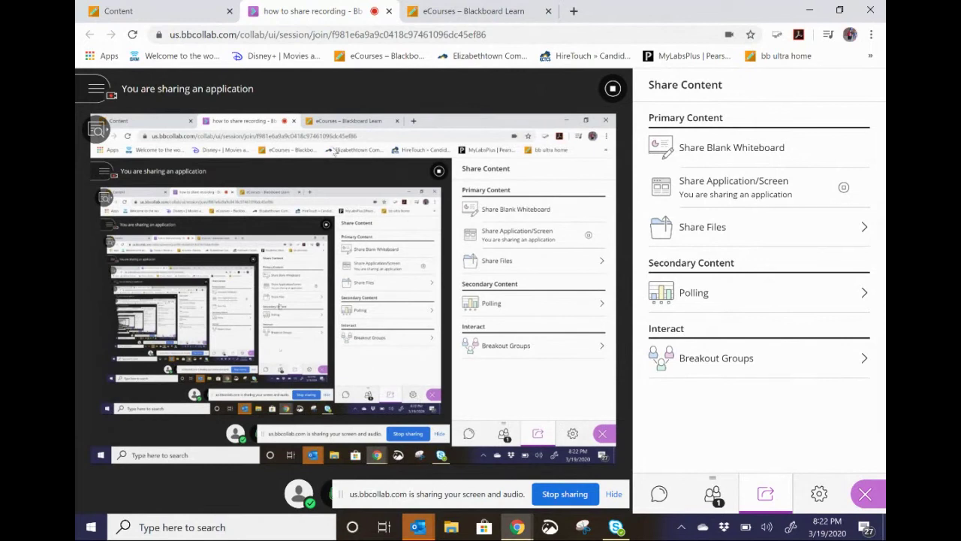
Open the CHE 170: General College Chemistry I (4196_2501) course and go to its Blackboard Collaborate Ultra page.
click(161, 10)
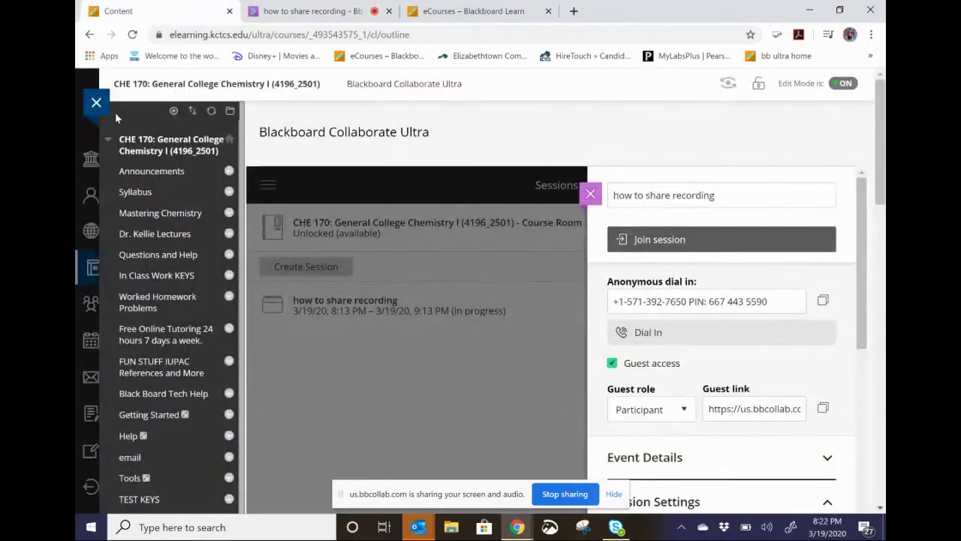
click(106, 113)
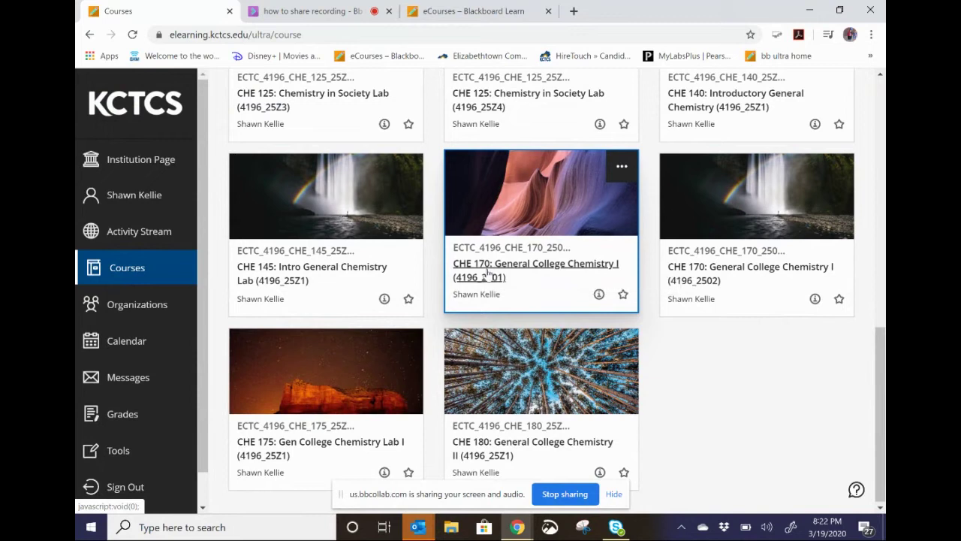
click(488, 273)
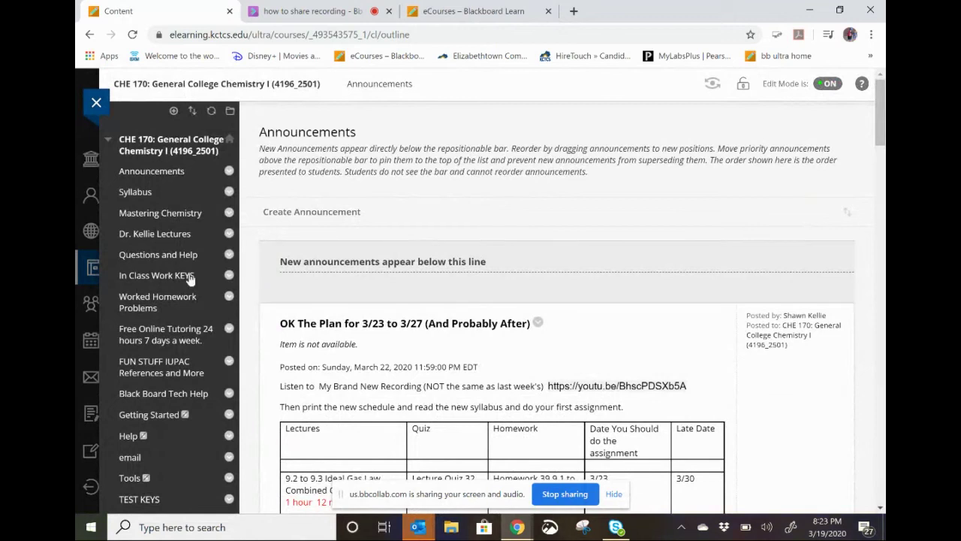
scroll(190, 279, down, 5)
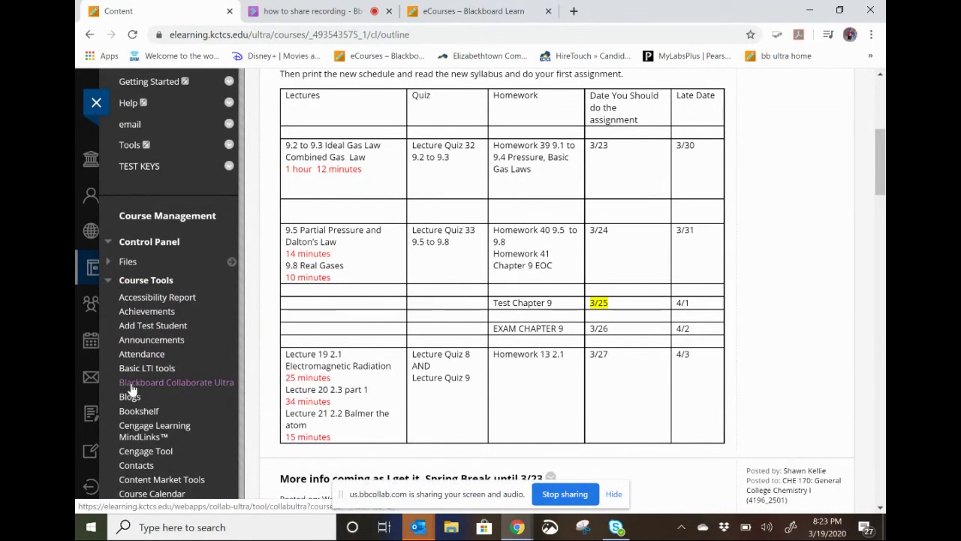
click(201, 384)
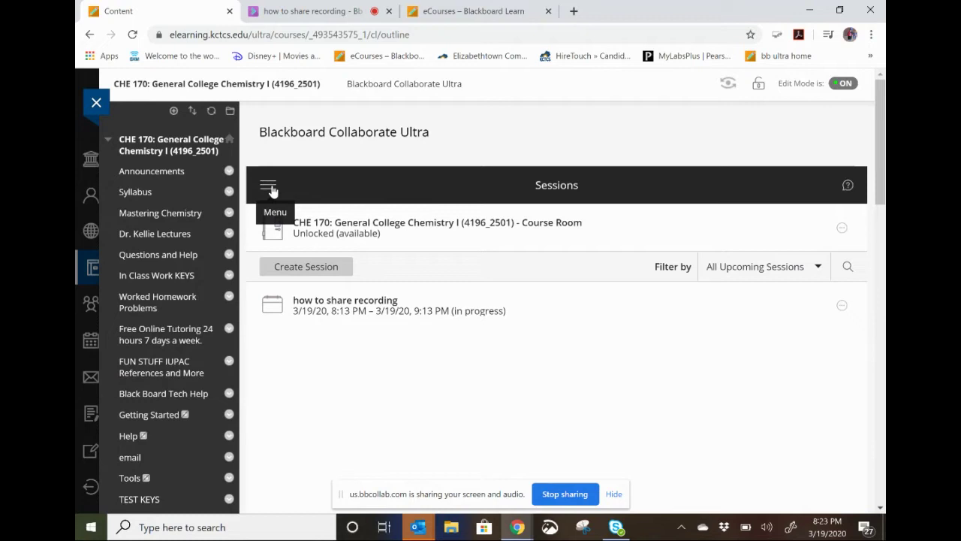
Show the course's list of Collaborate recordings and reload the Collaborate Ultra page.
click(269, 186)
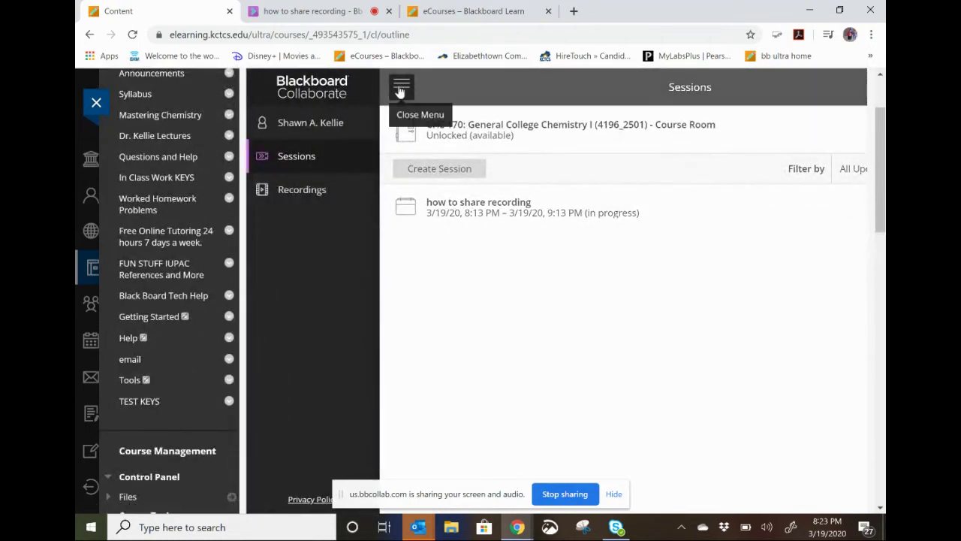
click(303, 192)
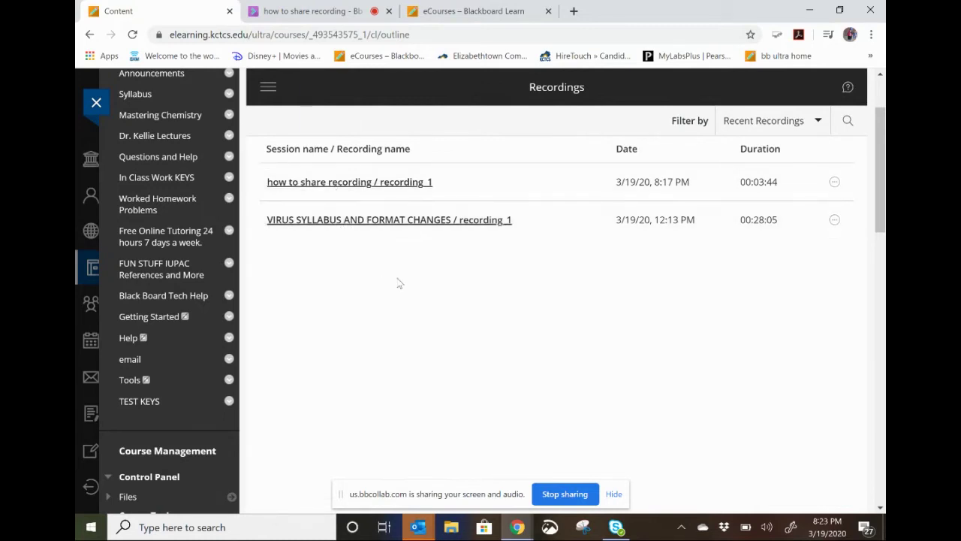
scroll(398, 281, up, 3)
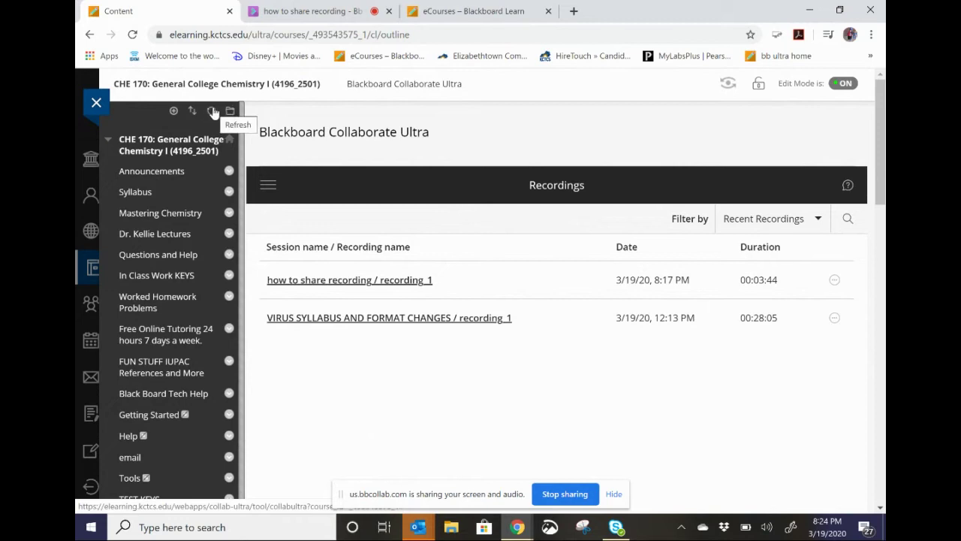
click(213, 113)
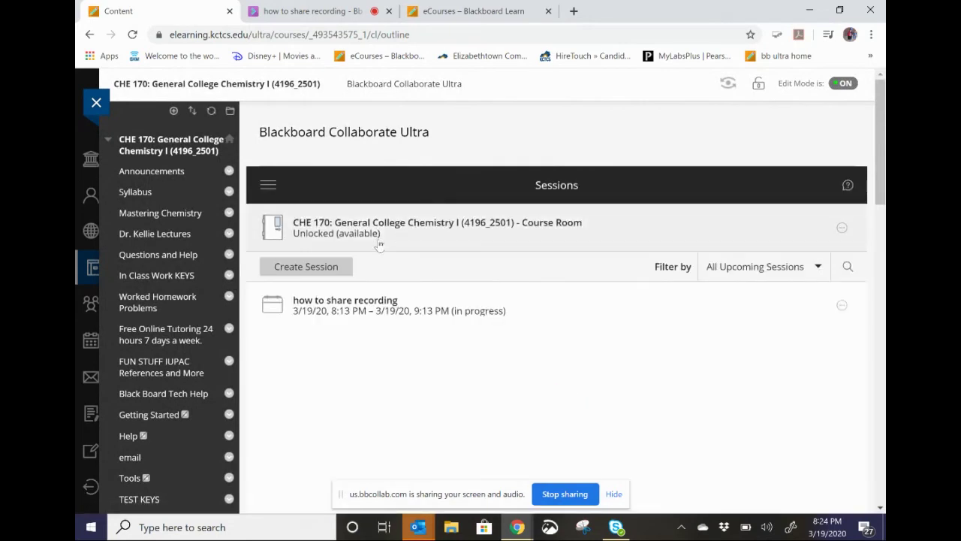
Copy the link of the VIRUS SYLLABUS AND FORMAT CHANGES / recording_1 recording from the Collaborate recordings list.
click(264, 194)
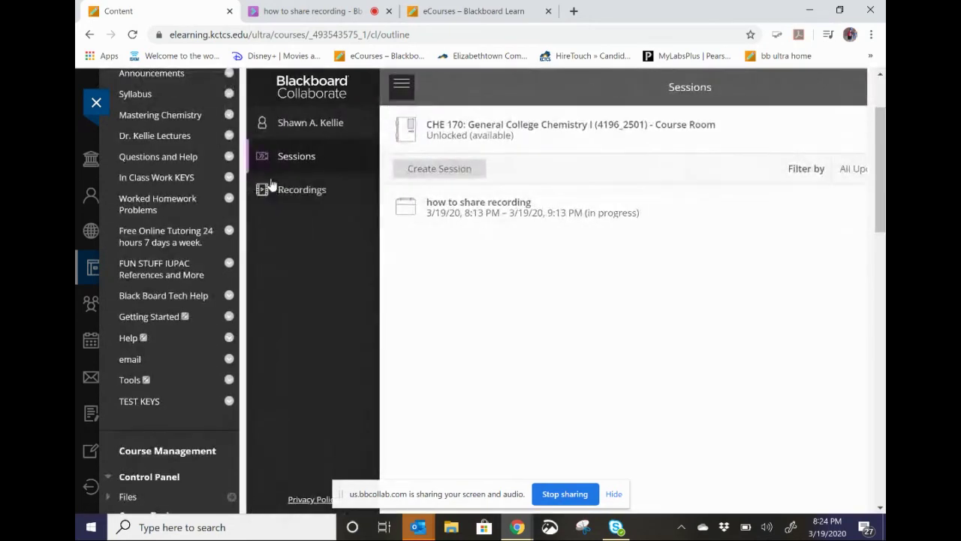
click(294, 195)
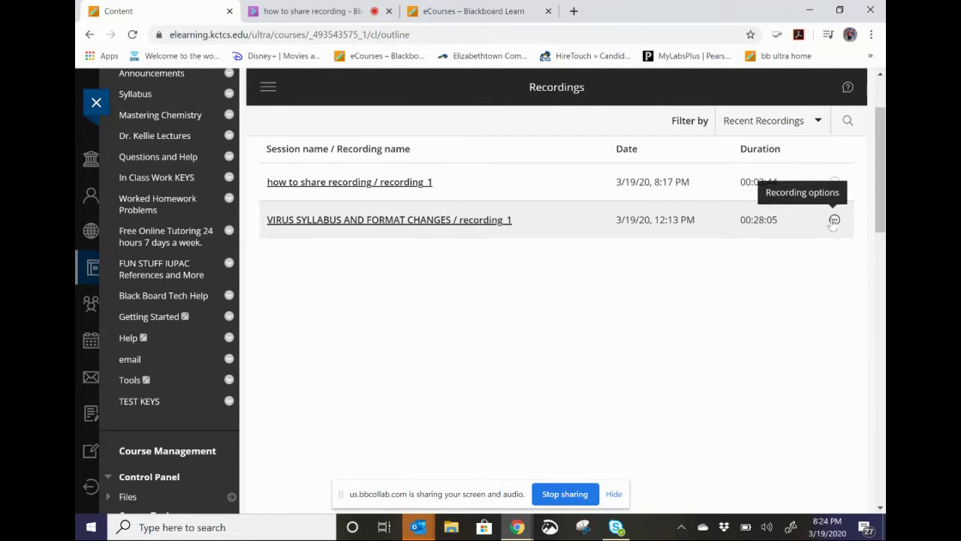
click(834, 221)
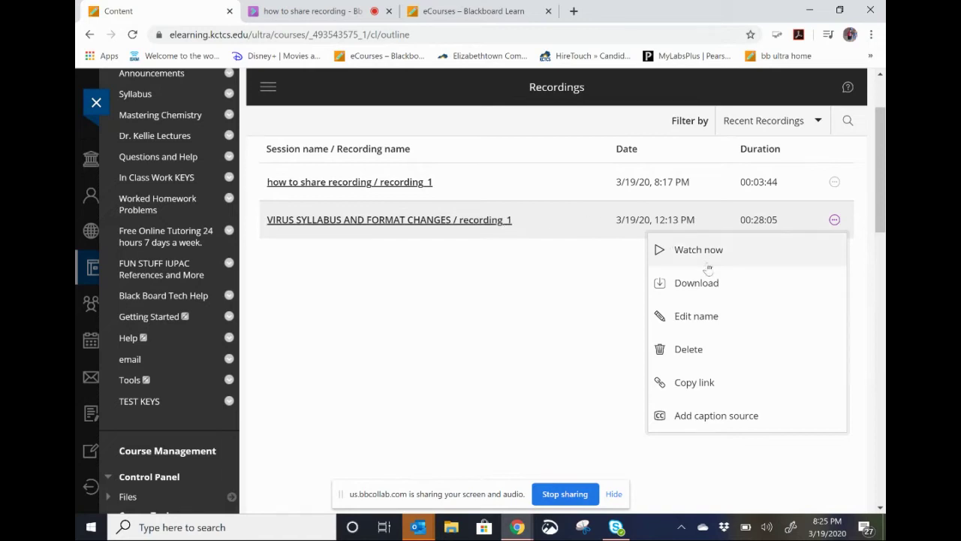
click(709, 384)
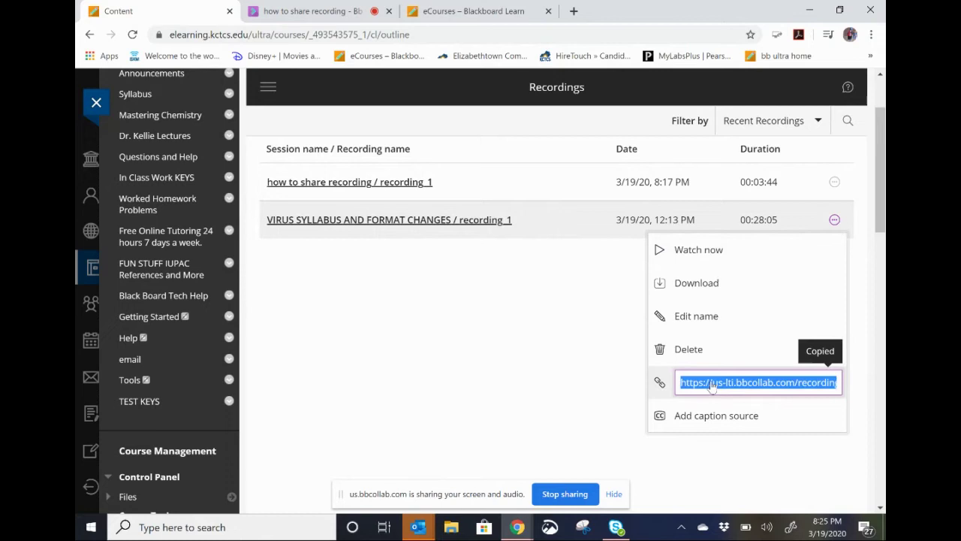
drag(711, 385, 680, 388)
Create a web link in the course's lectures content area and paste the copied recording link as its URL.
scroll(353, 386, up, 1)
scroll(351, 386, up, 1)
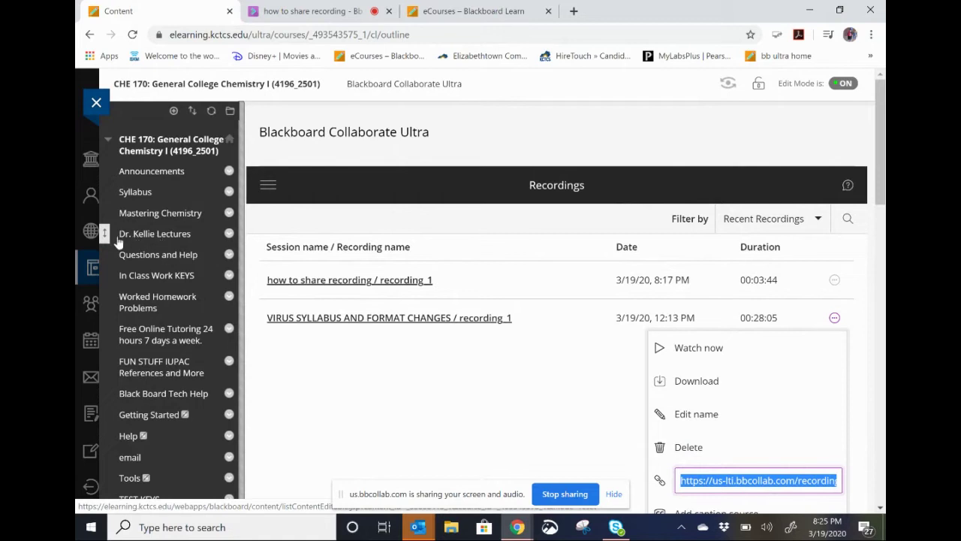
click(144, 239)
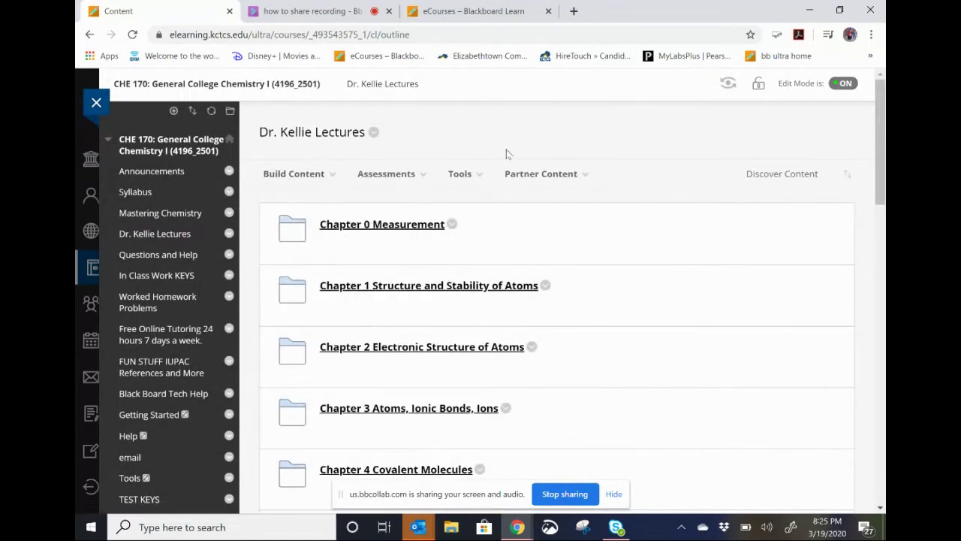
mouse_move(282, 188)
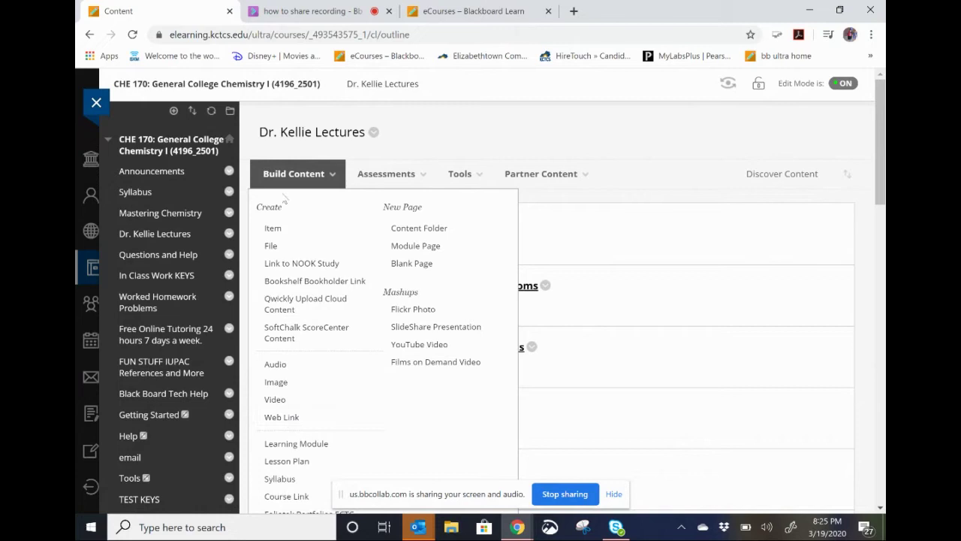
click(306, 419)
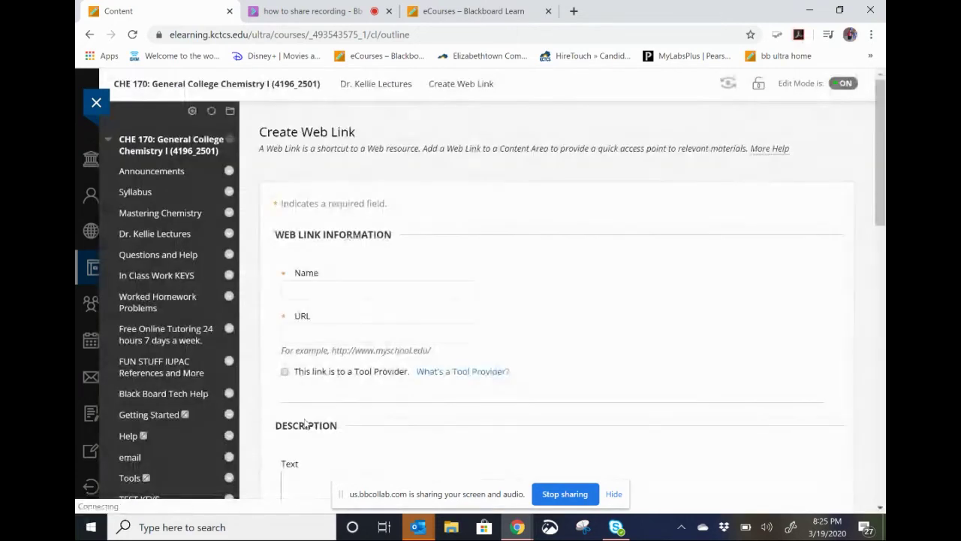
click(304, 338)
right_click(300, 333)
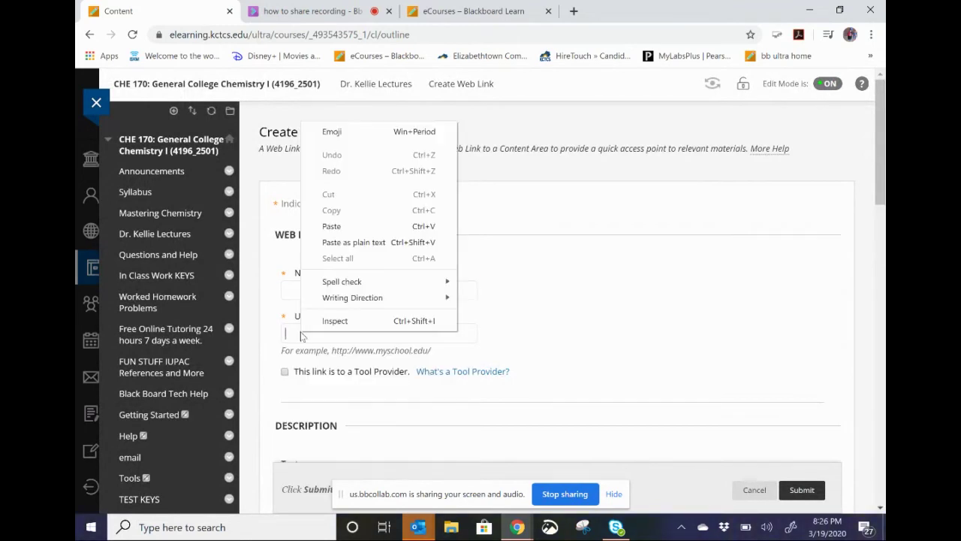
click(331, 226)
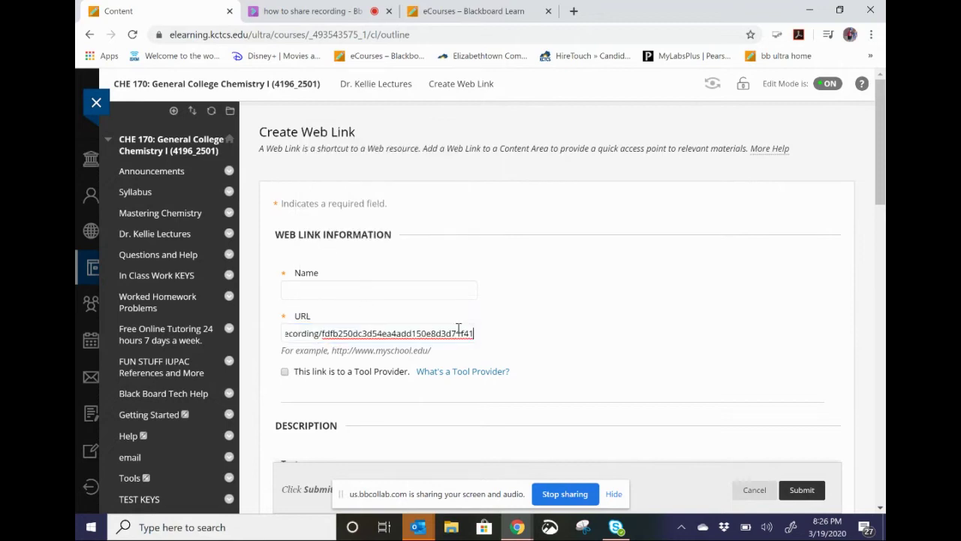
Name the web link "syllabus virus".
click(336, 287)
text(sya)
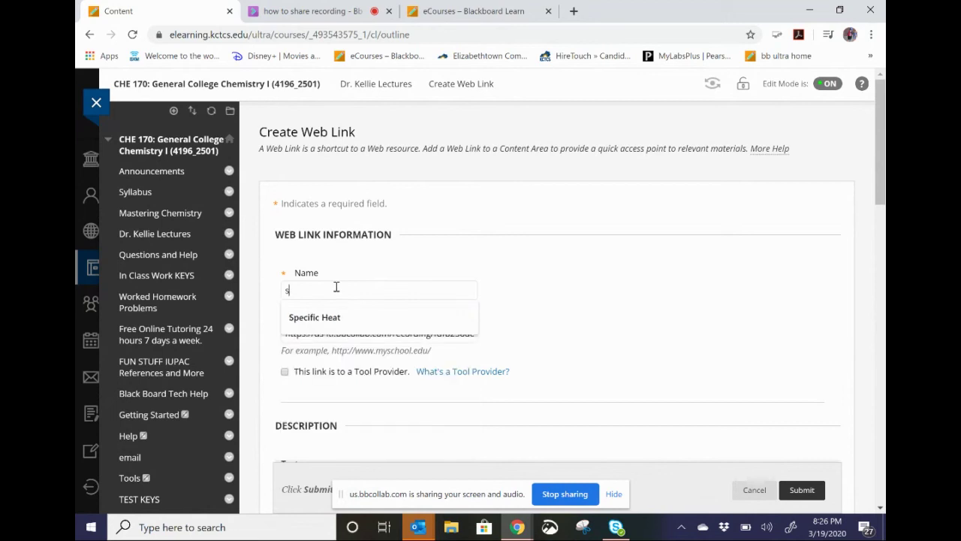
key(BackSpace)
text(yllabus virus)
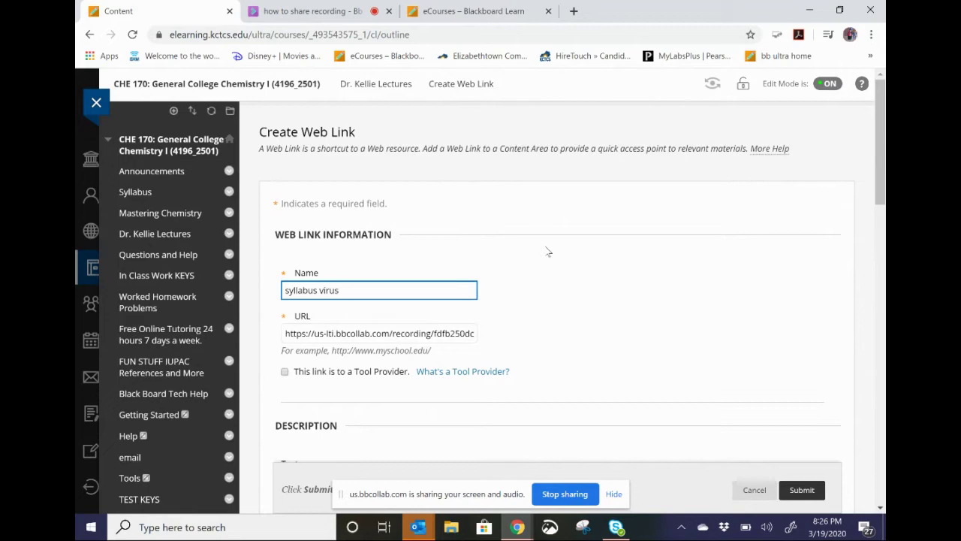
click(564, 275)
Turn on view tracking for the web link and submit it.
scroll(563, 276, down, 5)
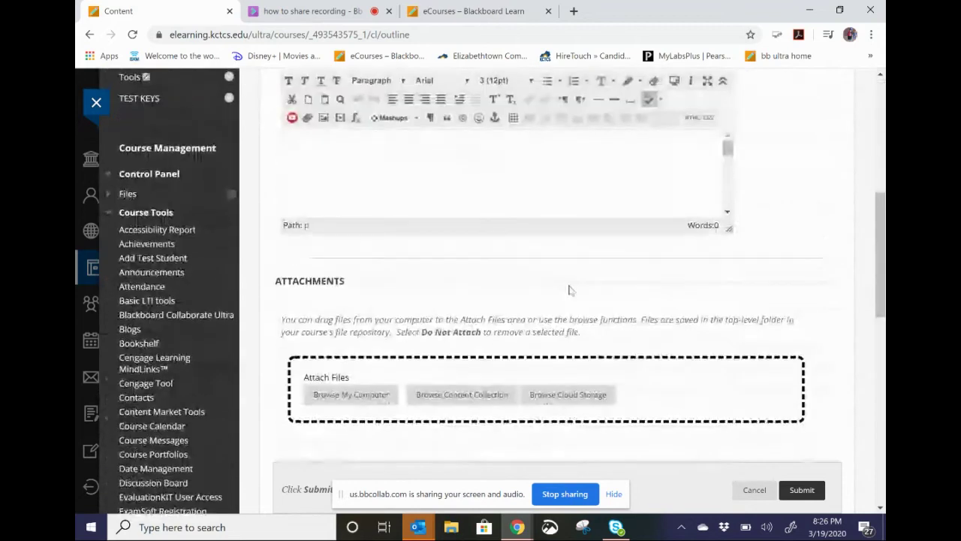
scroll(568, 290, down, 5)
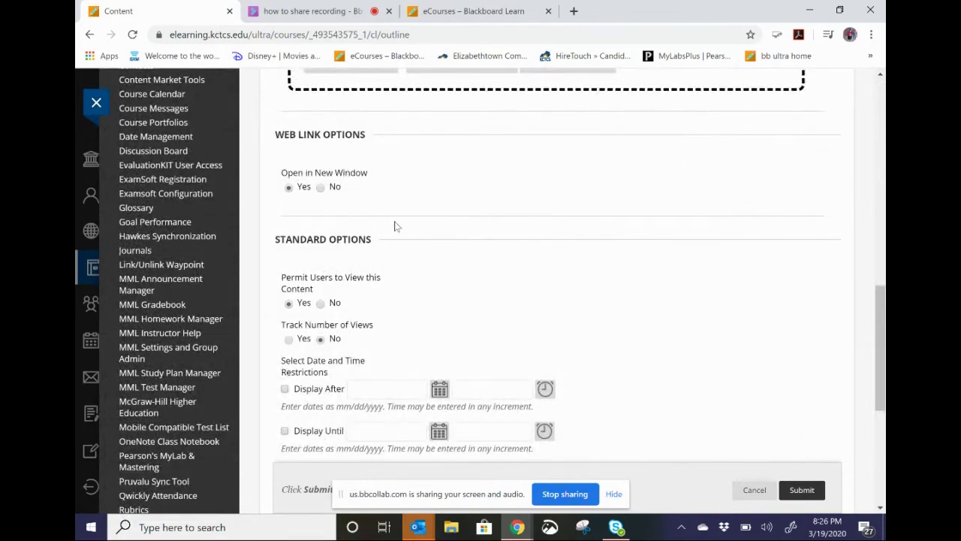
scroll(396, 227, down, 1)
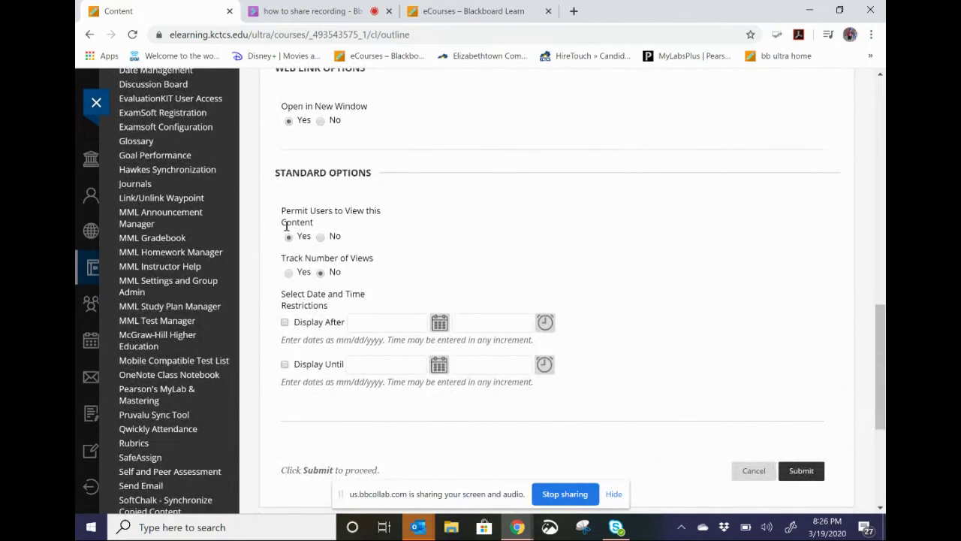
click(289, 273)
scroll(756, 342, down, 2)
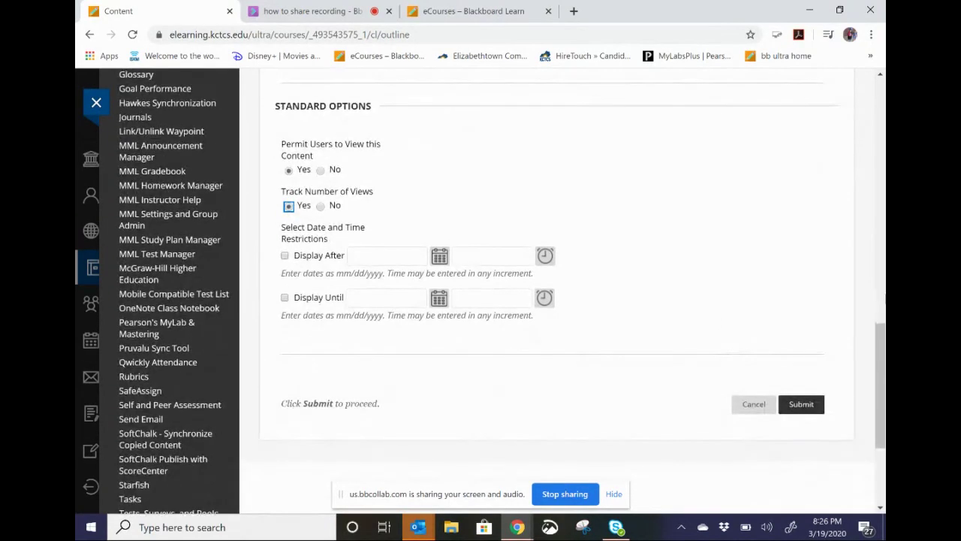
click(802, 407)
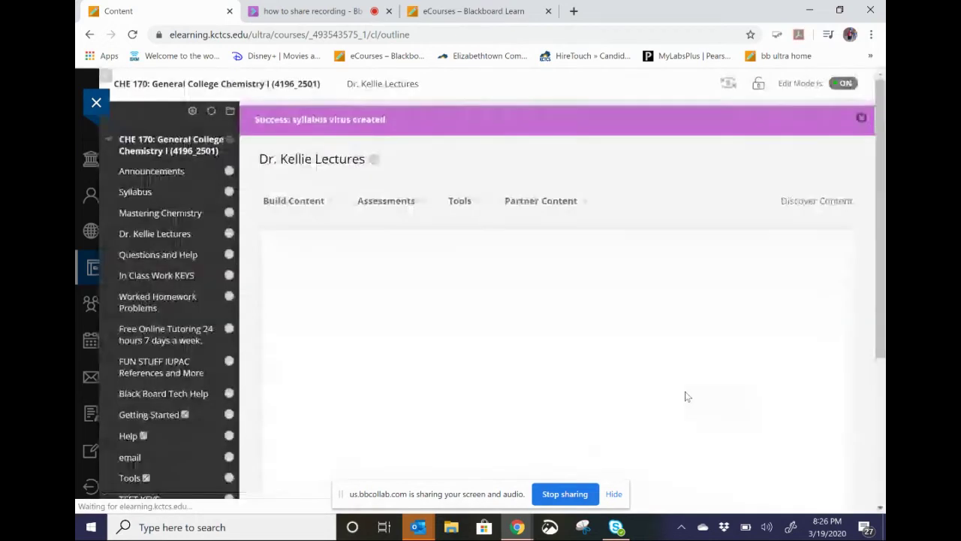
Open the syllabus virus link at the end of the lectures list and play a few seconds of the recording.
scroll(563, 275, down, 15)
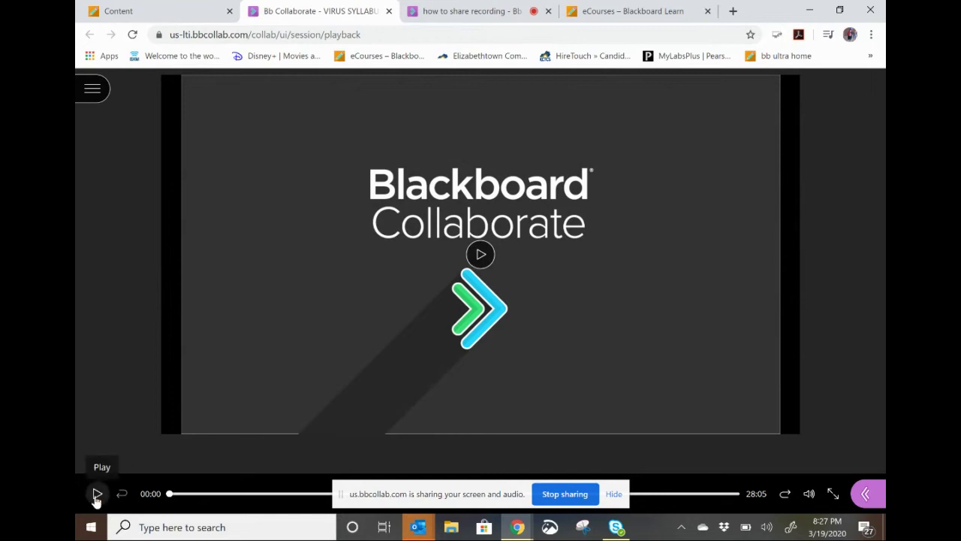
click(498, 258)
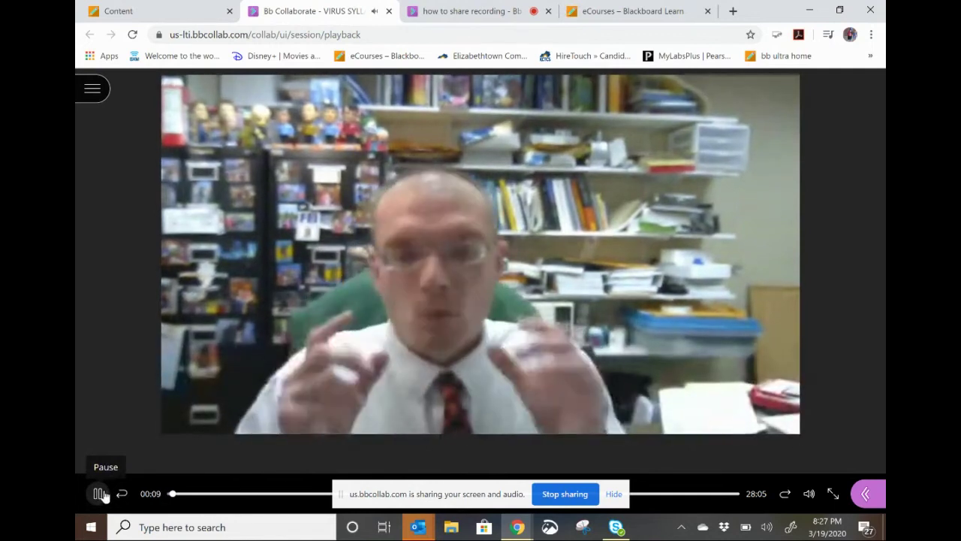
click(99, 493)
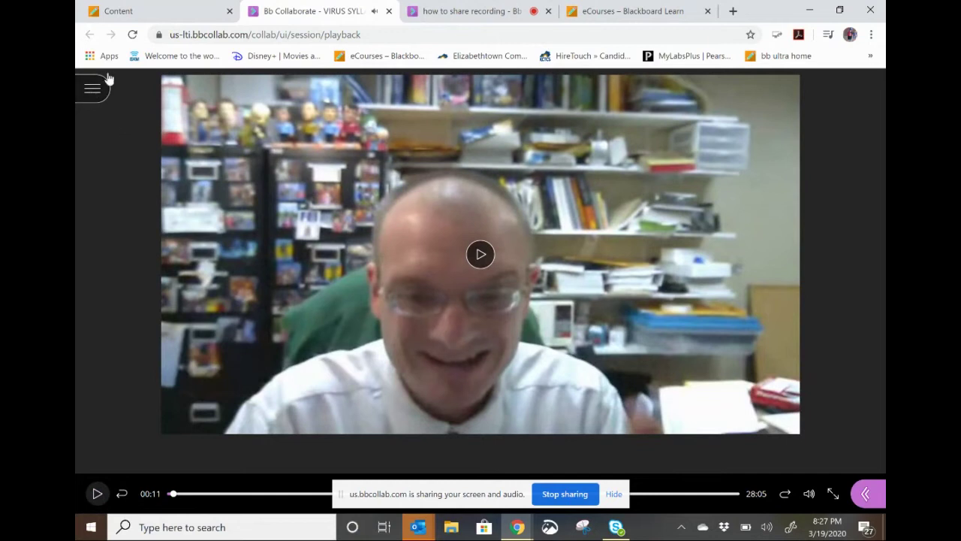
Return to the course content page and reopen Blackboard Collaborate Ultra from the course tools.
click(132, 12)
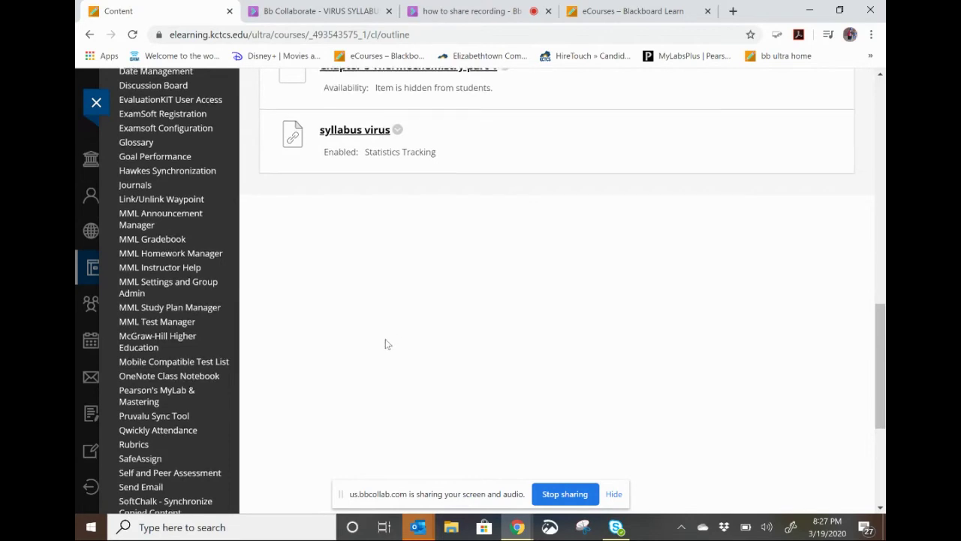
scroll(367, 382, up, 7)
scroll(367, 382, up, 4)
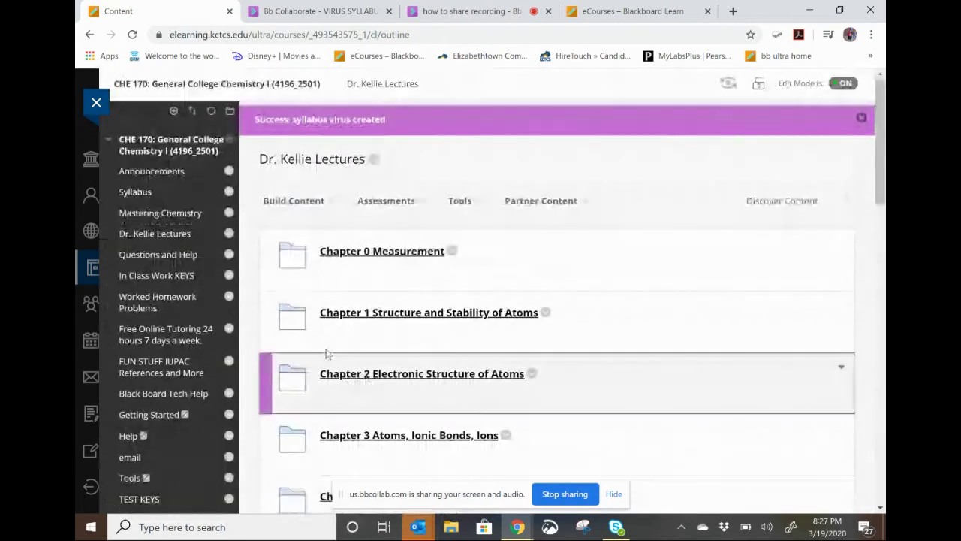
scroll(275, 323, down, 3)
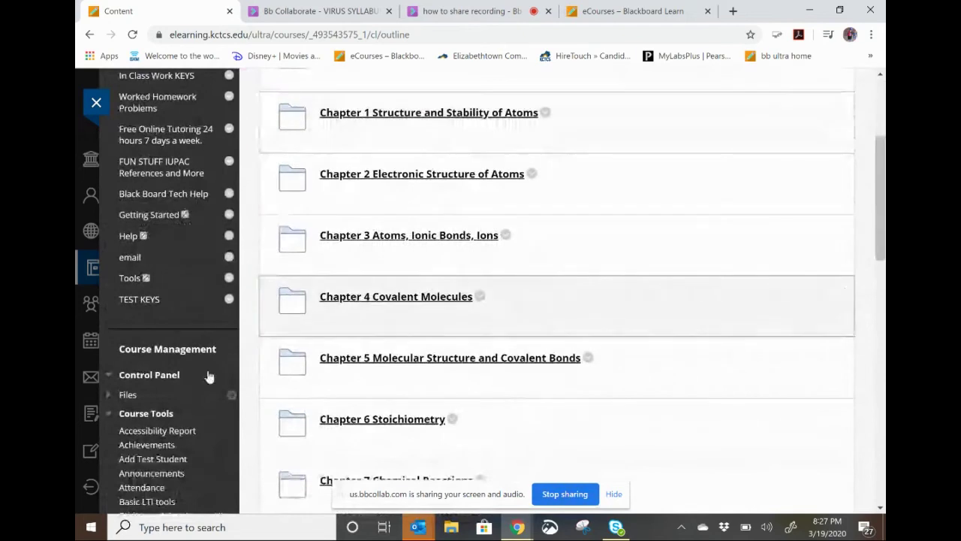
scroll(169, 414, down, 3)
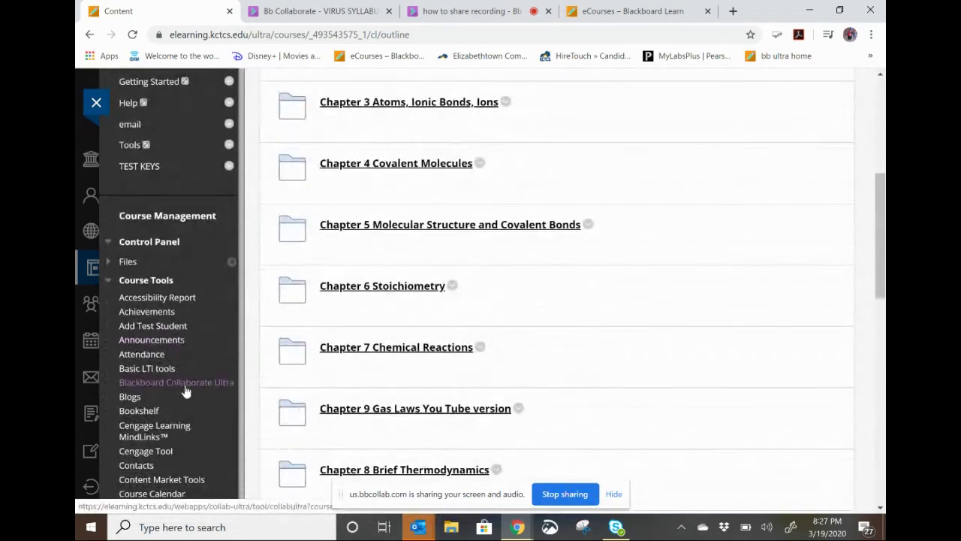
click(186, 390)
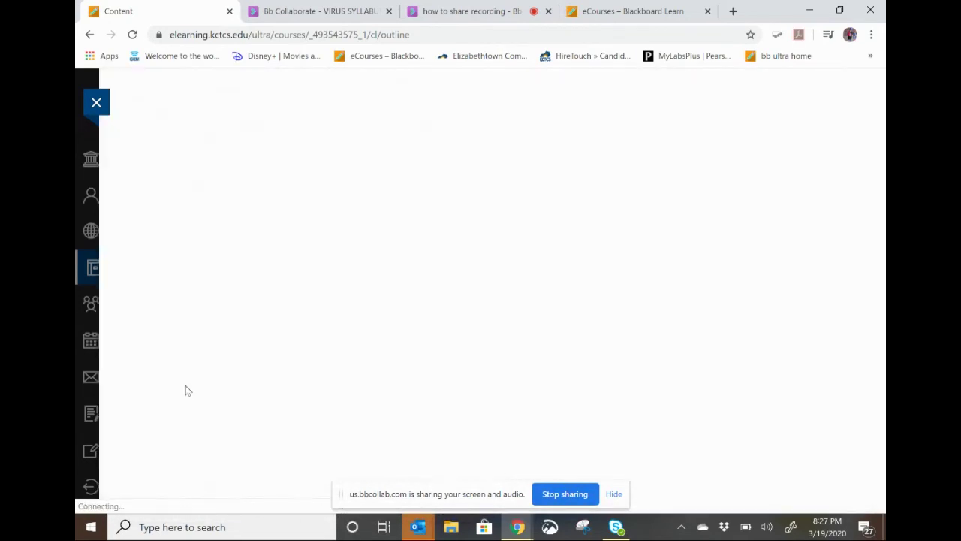
scroll(186, 390, down, 3)
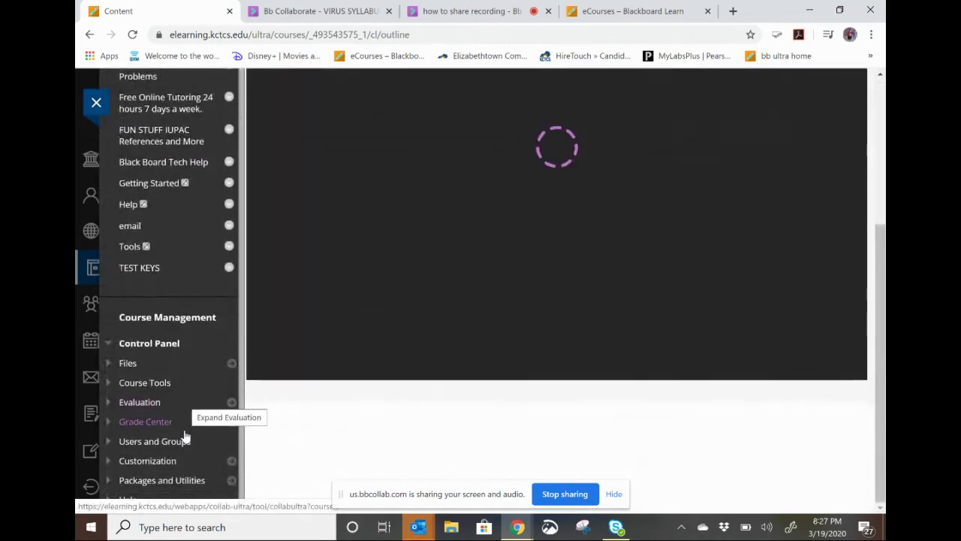
Open the Collaborate Ultra recordings list and download the VIRUS SYLLABUS AND FORMAT CHANGES recording.
click(179, 388)
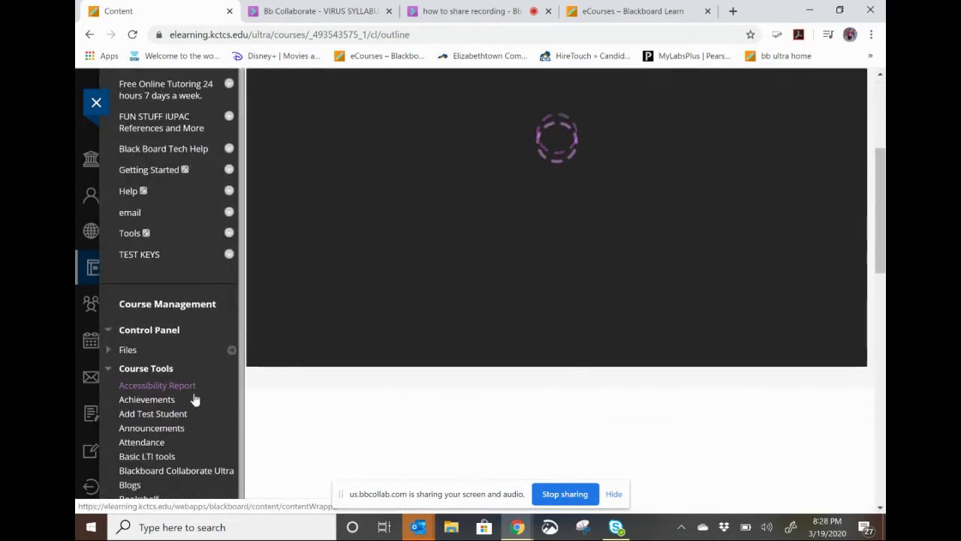
scroll(193, 399, down, 2)
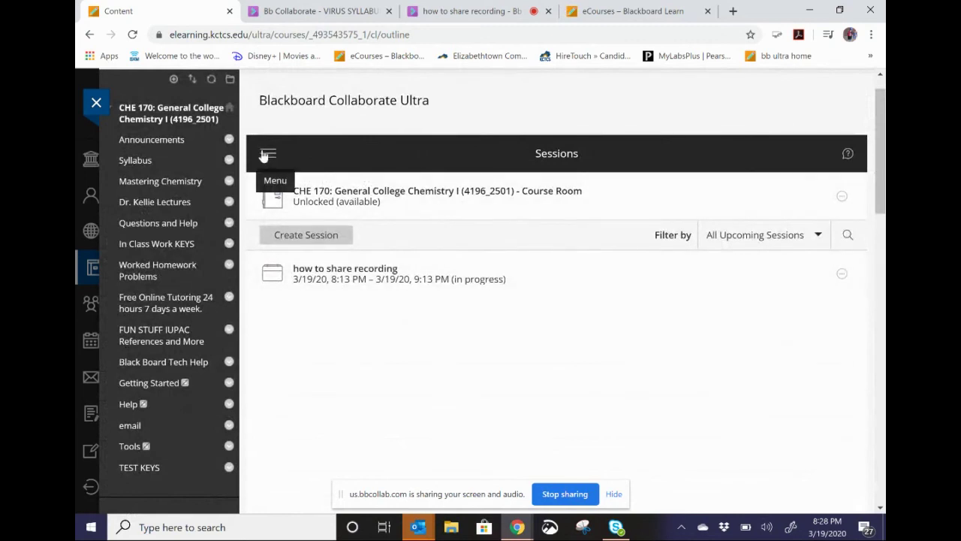
click(266, 154)
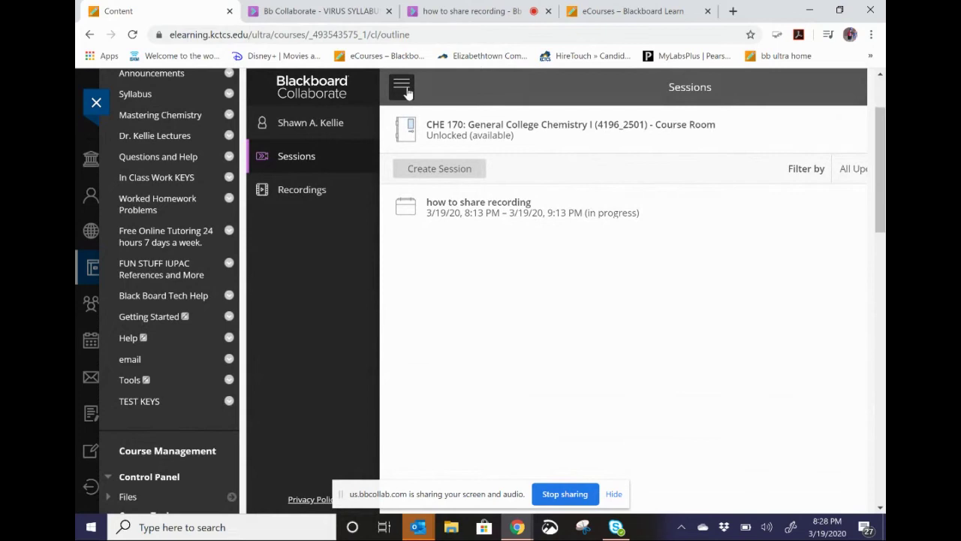
click(301, 192)
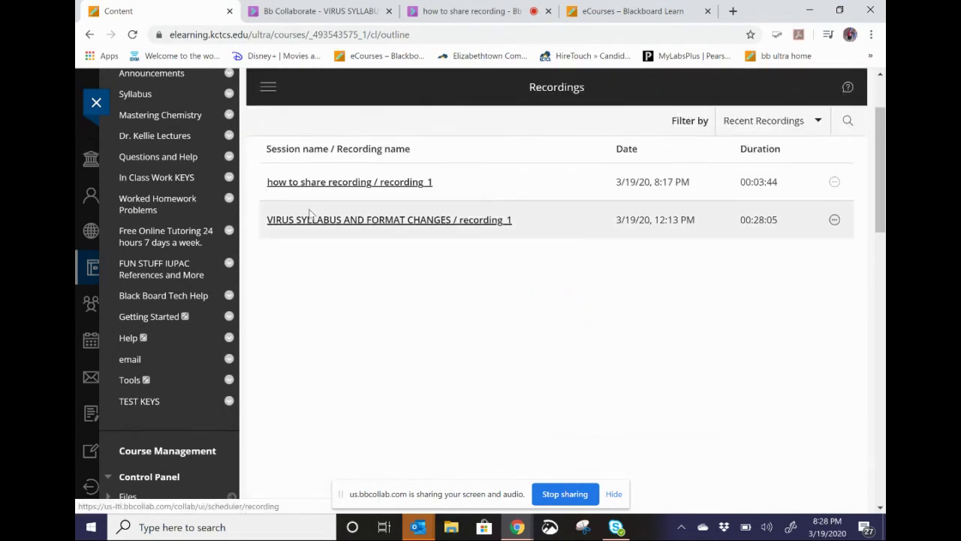
click(509, 220)
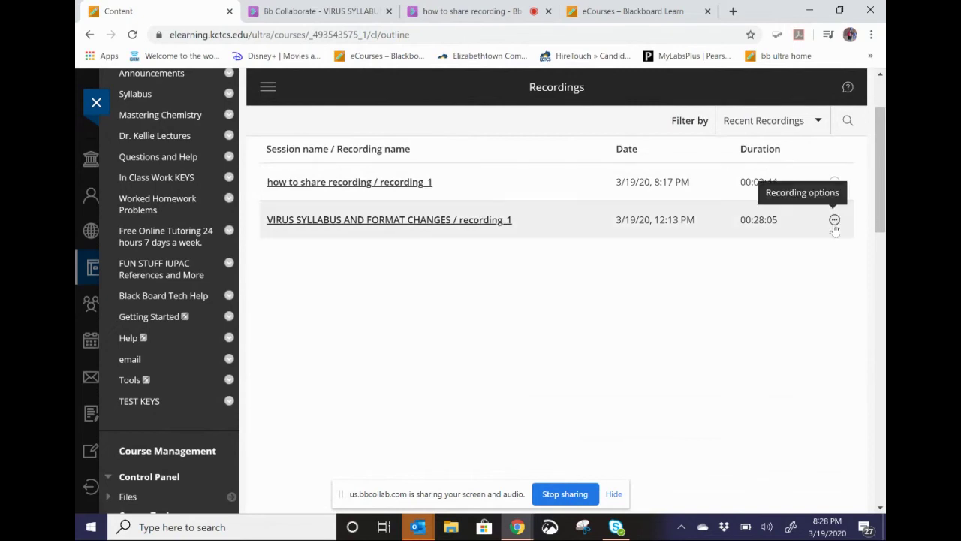
click(834, 220)
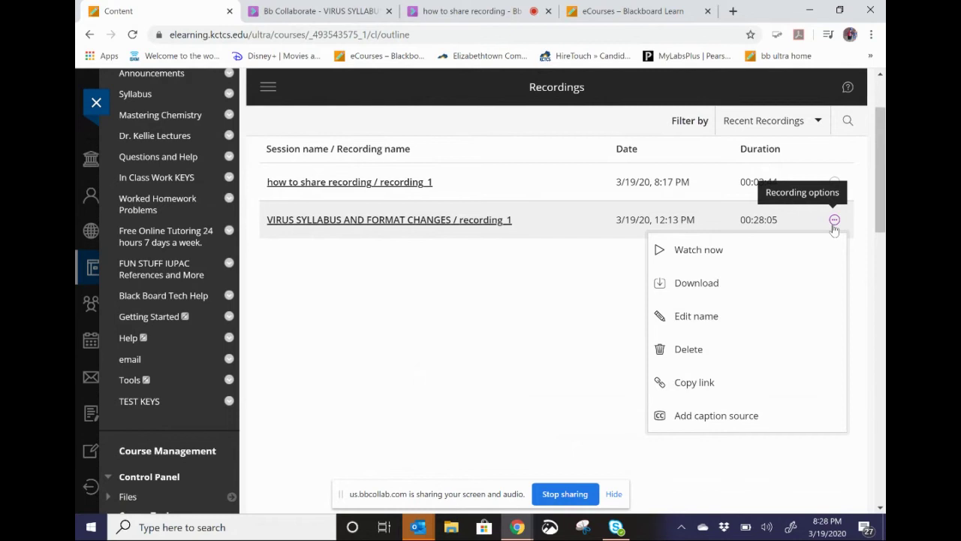
click(695, 289)
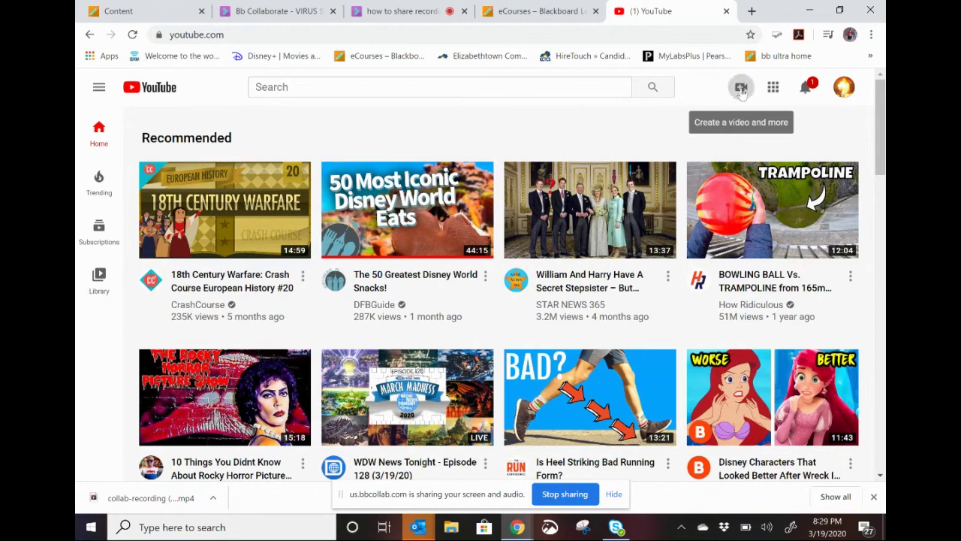
Switch to YouTube and upload the downloaded collab-recording (1).mp4 file as a new video.
click(741, 88)
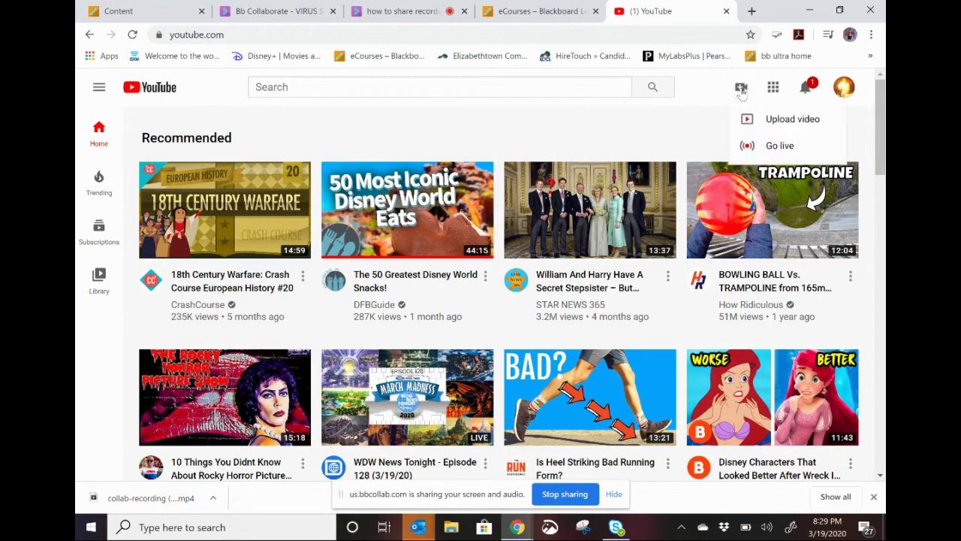
click(782, 126)
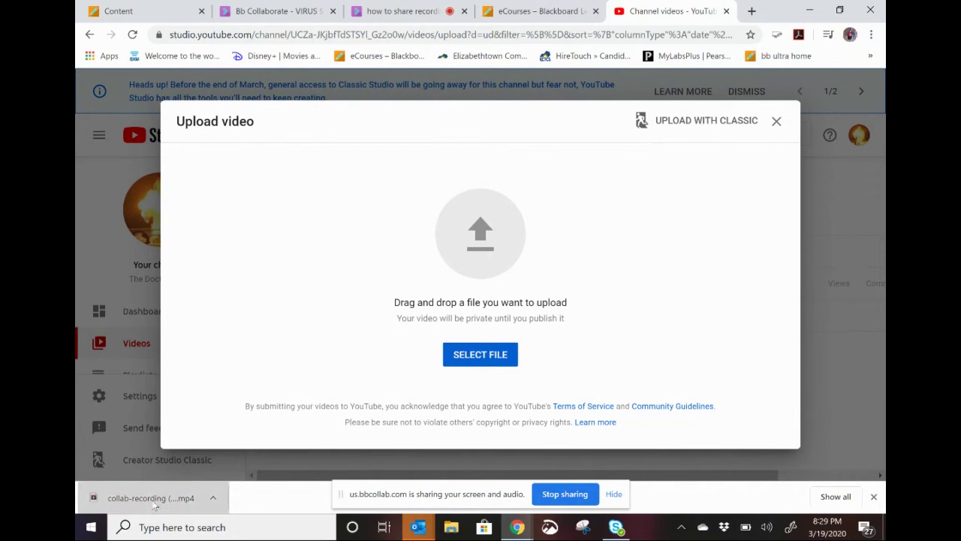
drag(153, 505, 471, 241)
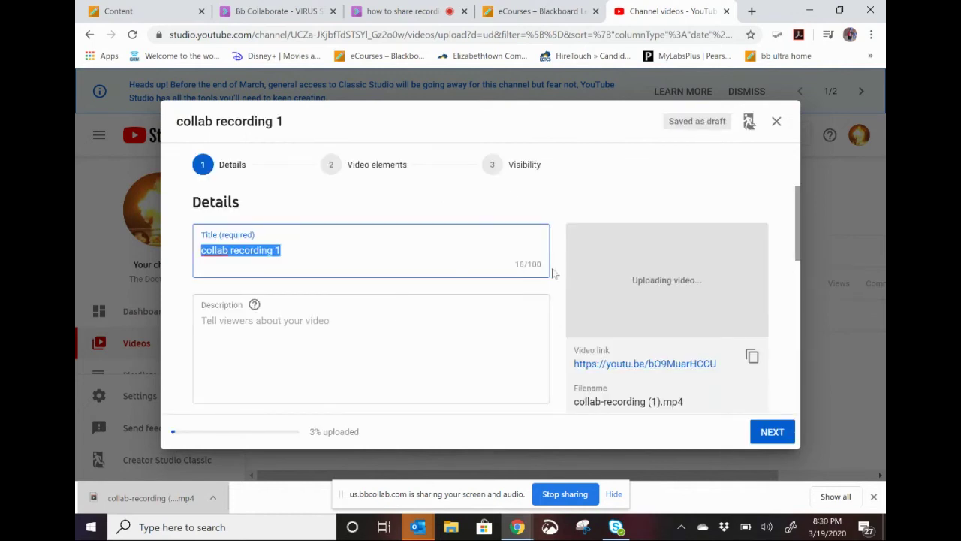
Replace the uploaded video's title with "virus syllabus vidoe".
text(vie)
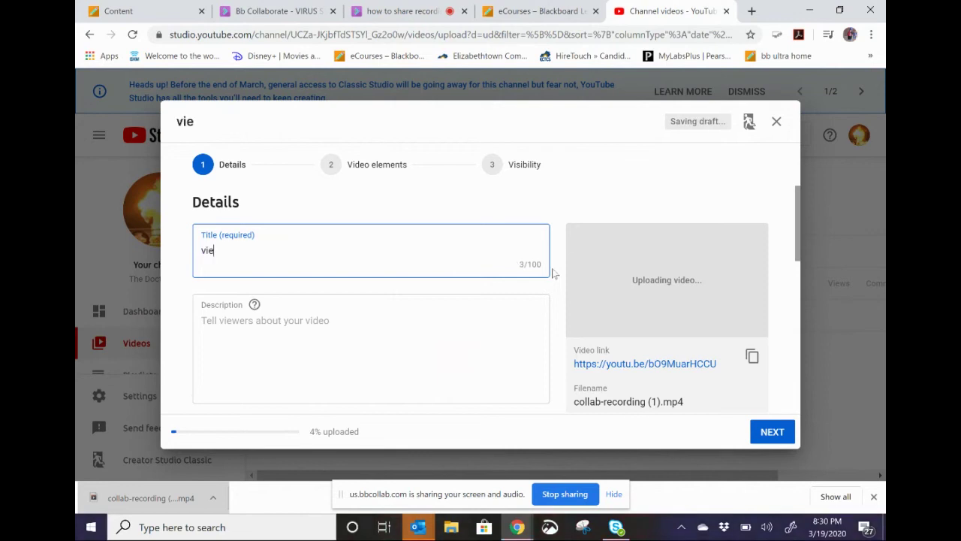
key(BackSpace)
text(r)
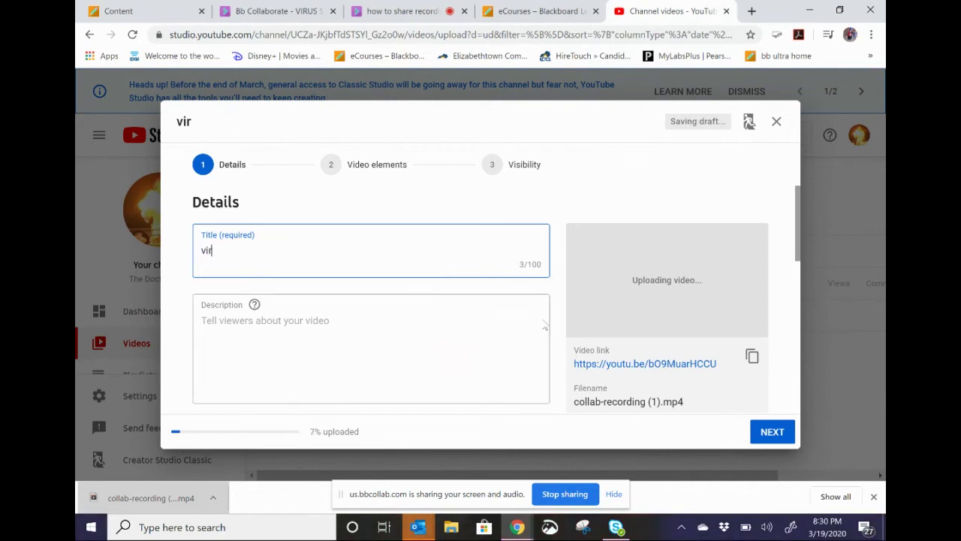
text(us syllab)
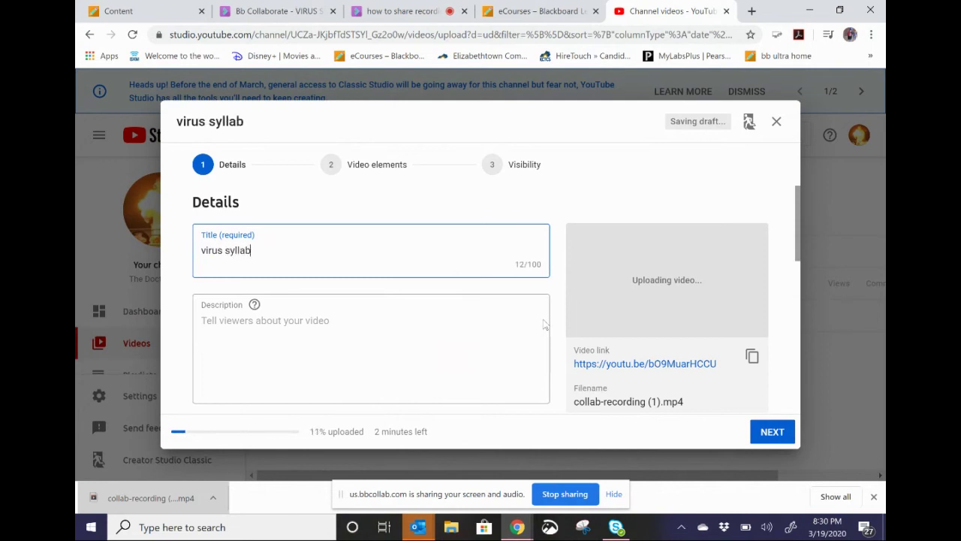
text(us)
text(vidoe)
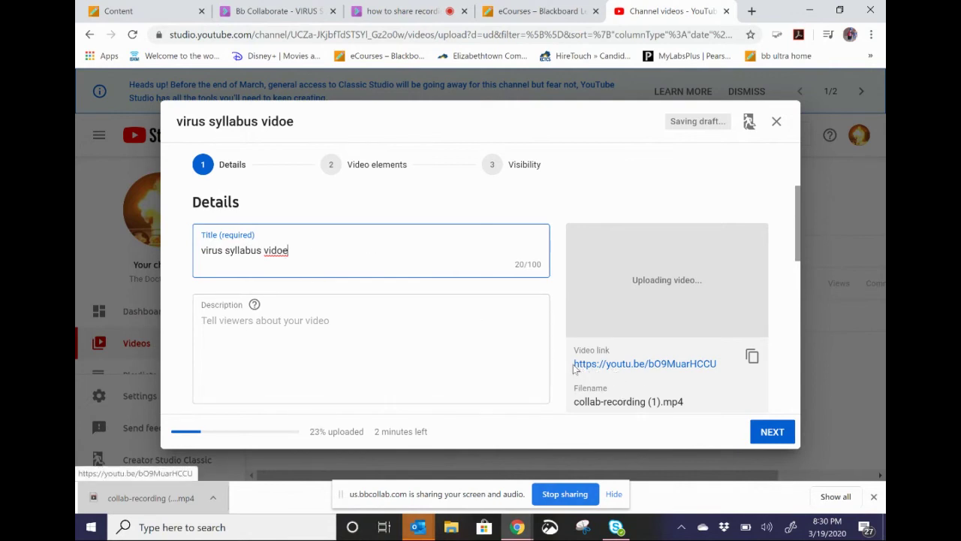
Copy the YouTube video link from the upload details.
drag(573, 363, 716, 363)
right_click(716, 363)
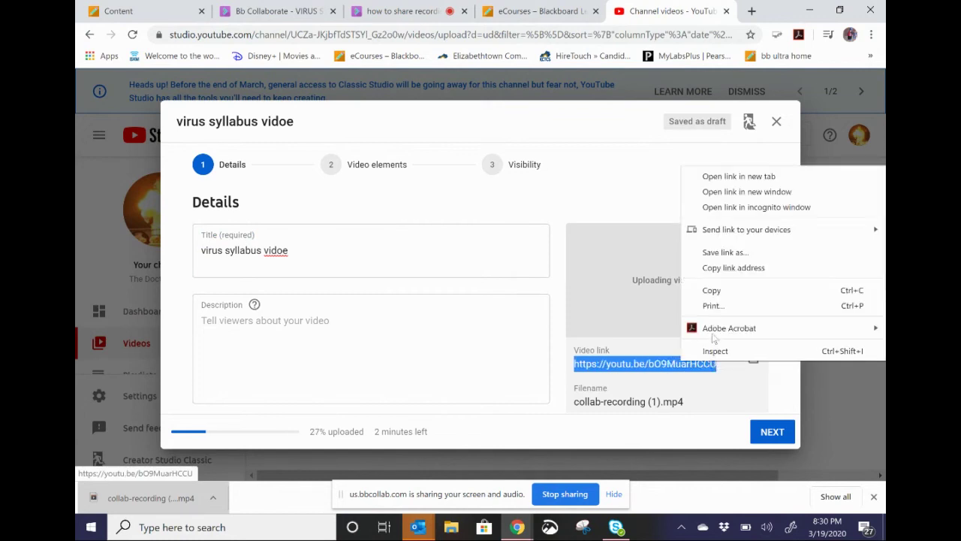
click(736, 289)
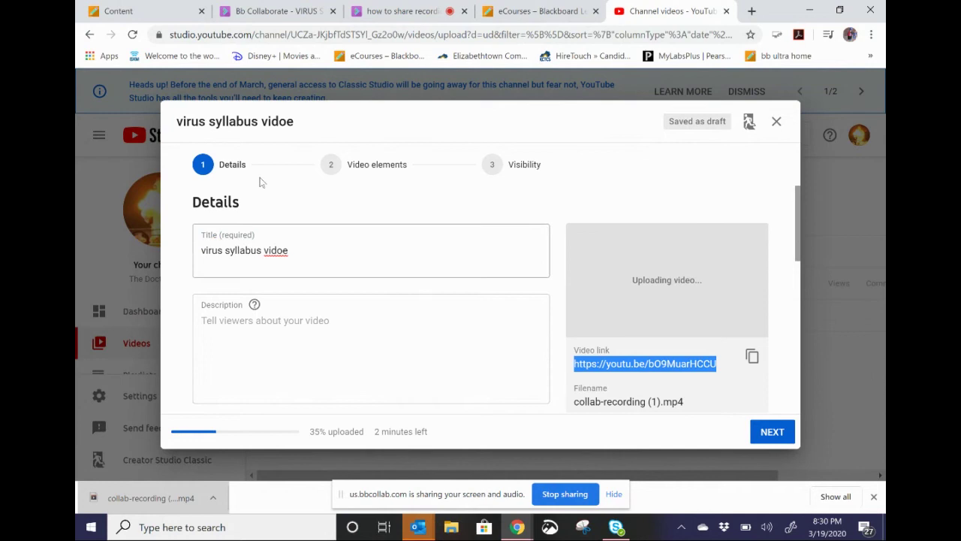
Correct the spelling in the video title so that it reads "virus syllabus video".
click(309, 248)
key(BackSpace)
key(BackSpace)
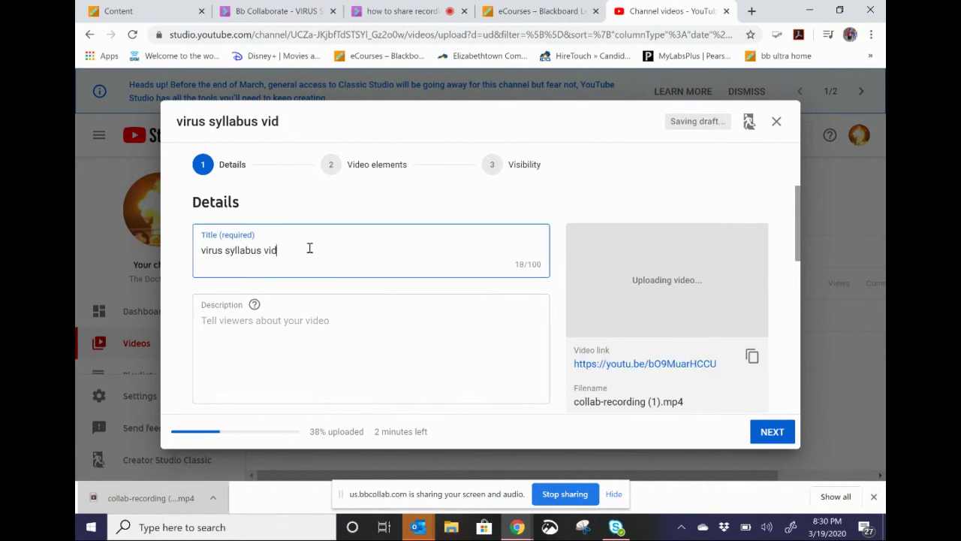
text(eo)
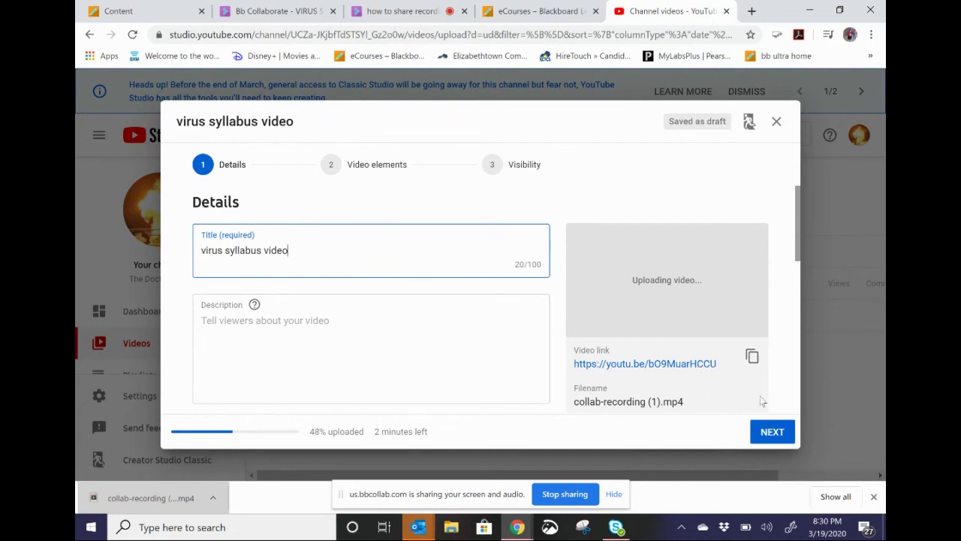
Start a web link in the Blackboard course's lectures area with the copied YouTube link as its URL, and cancel the form.
click(107, 9)
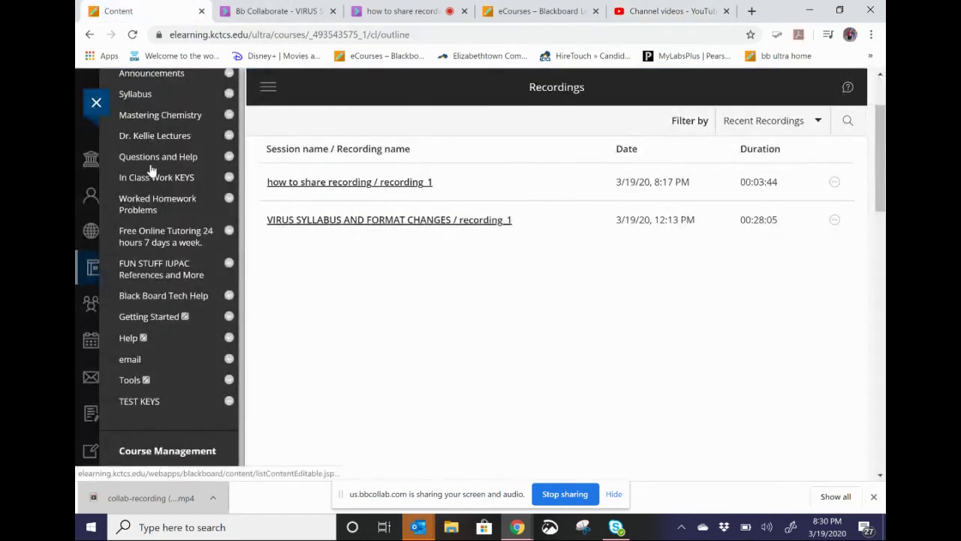
scroll(177, 191, up, 1)
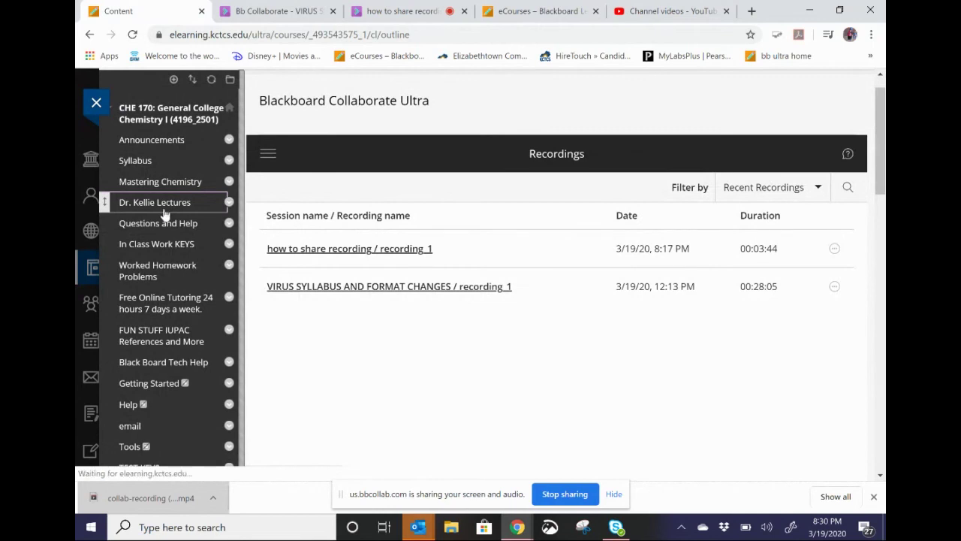
click(309, 176)
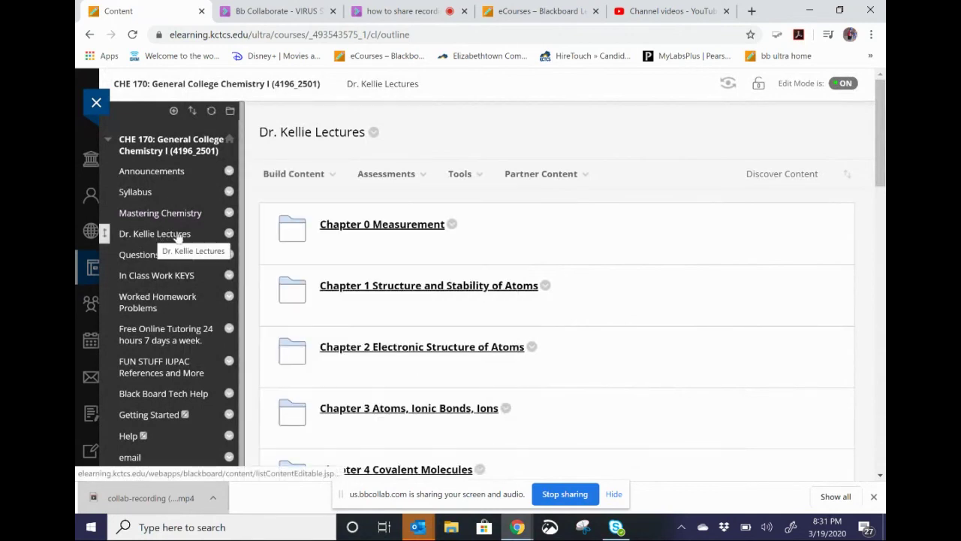
mouse_move(300, 176)
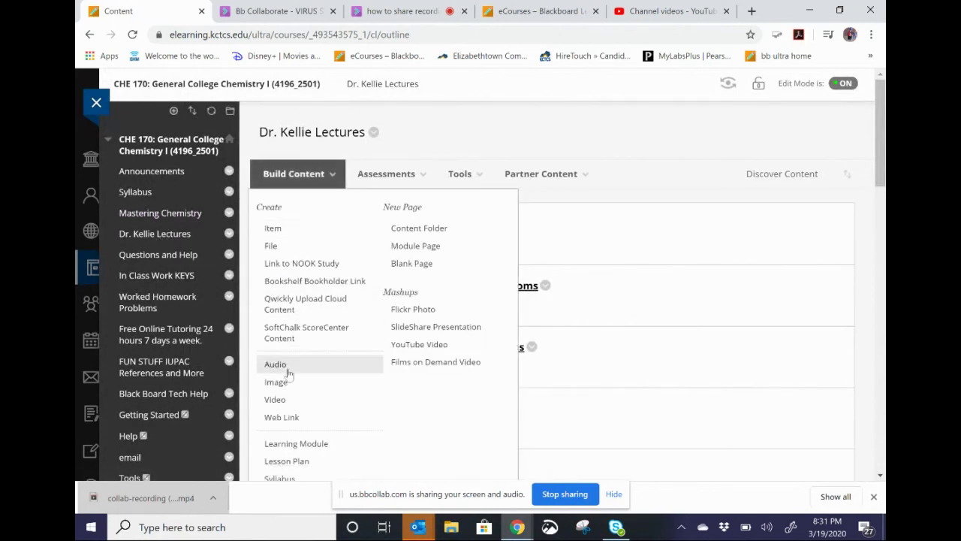
click(280, 417)
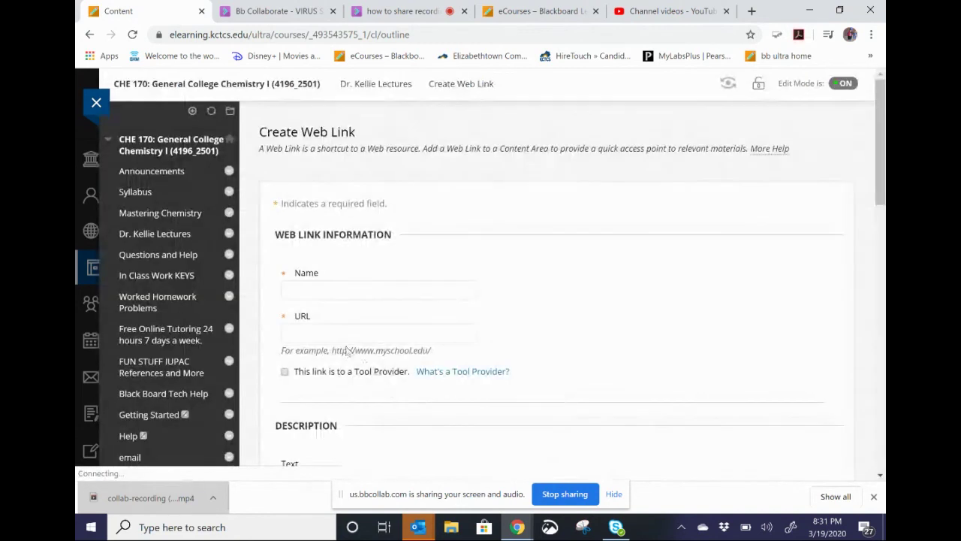
click(335, 338)
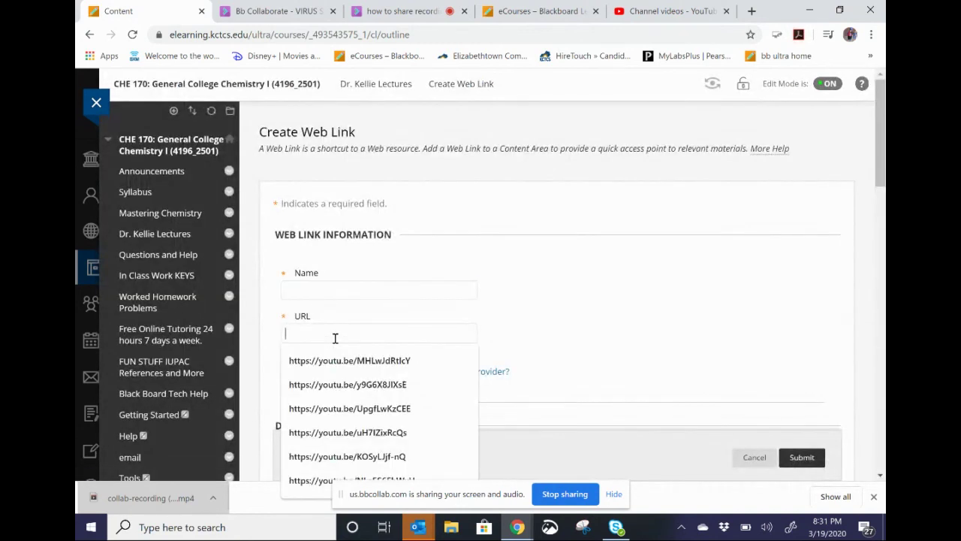
key(ctrl+v)
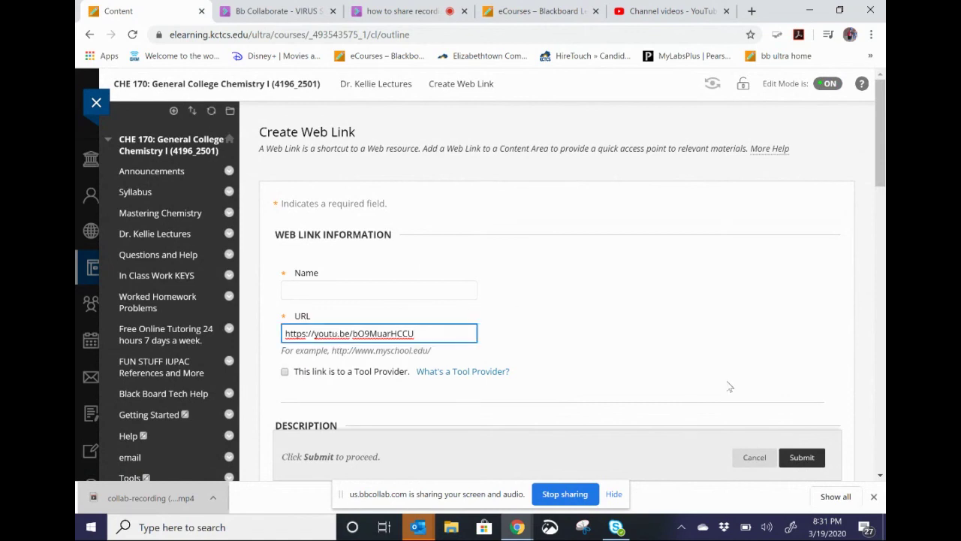
click(752, 458)
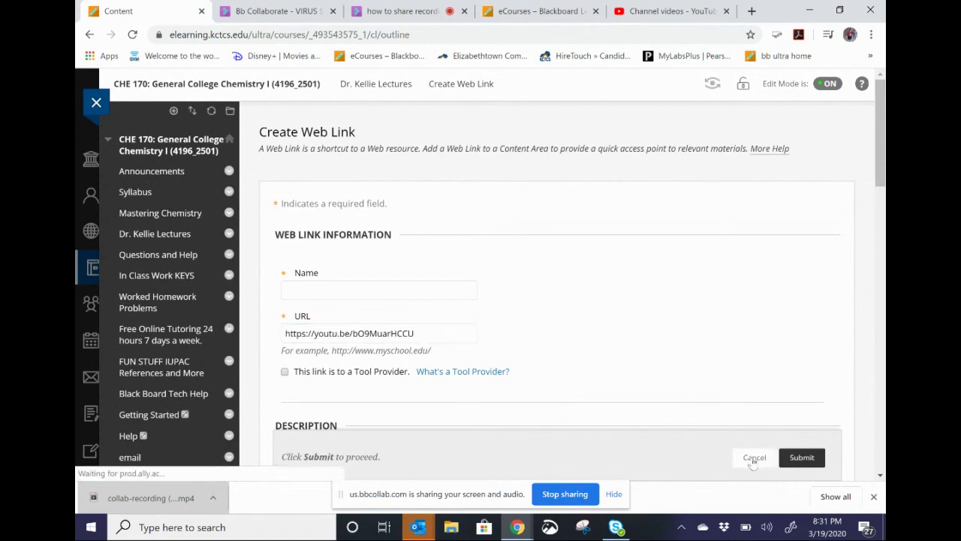
Check the YouTube upload, and close the Bb Collaborate recording playback before returning to the course content.
click(688, 9)
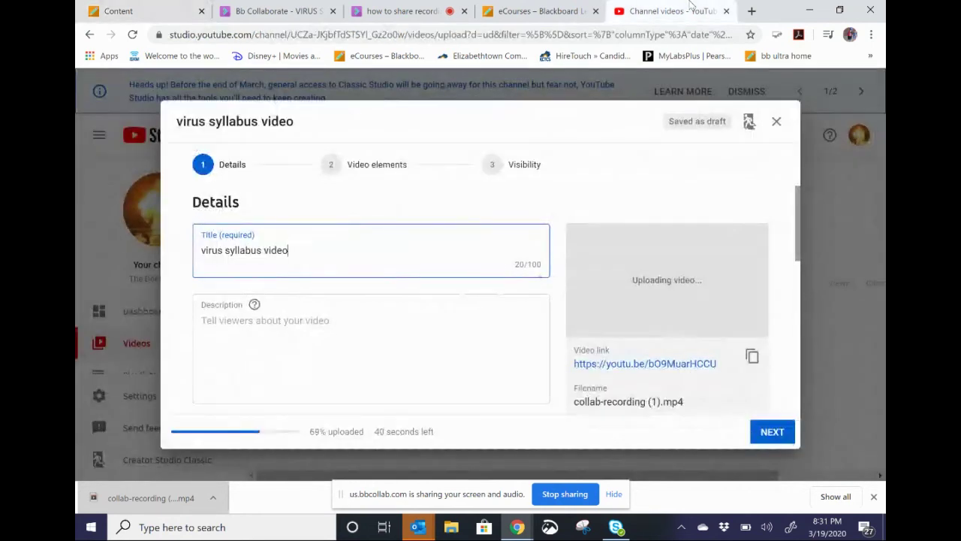
click(251, 6)
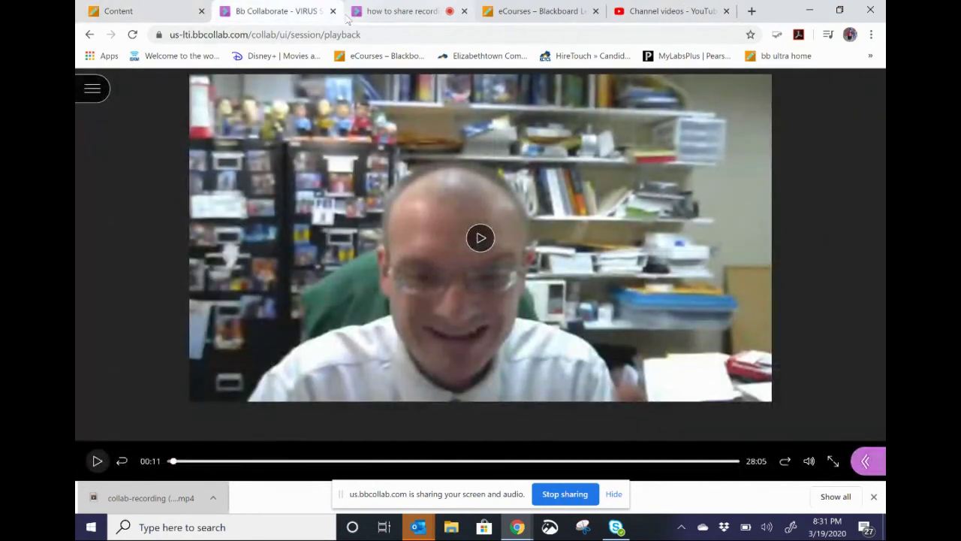
click(333, 10)
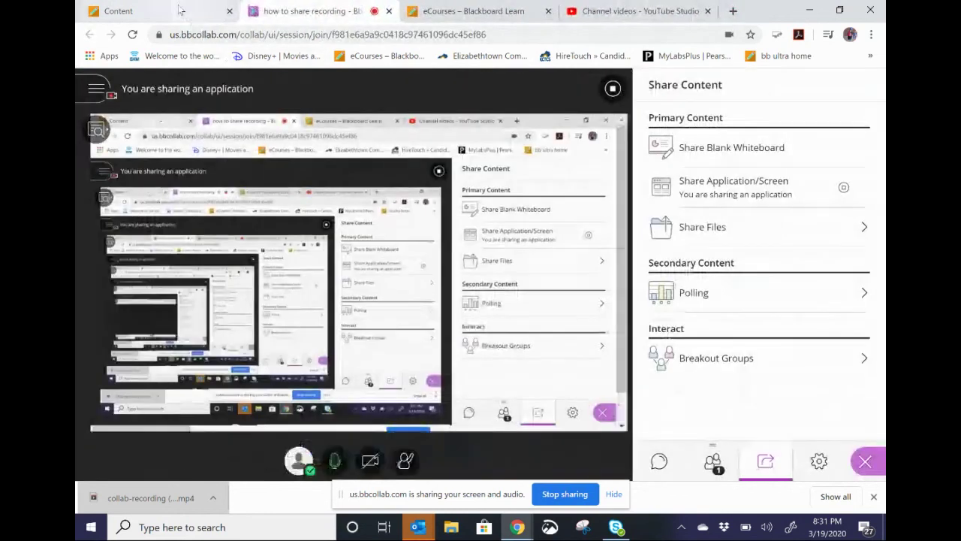
click(120, 11)
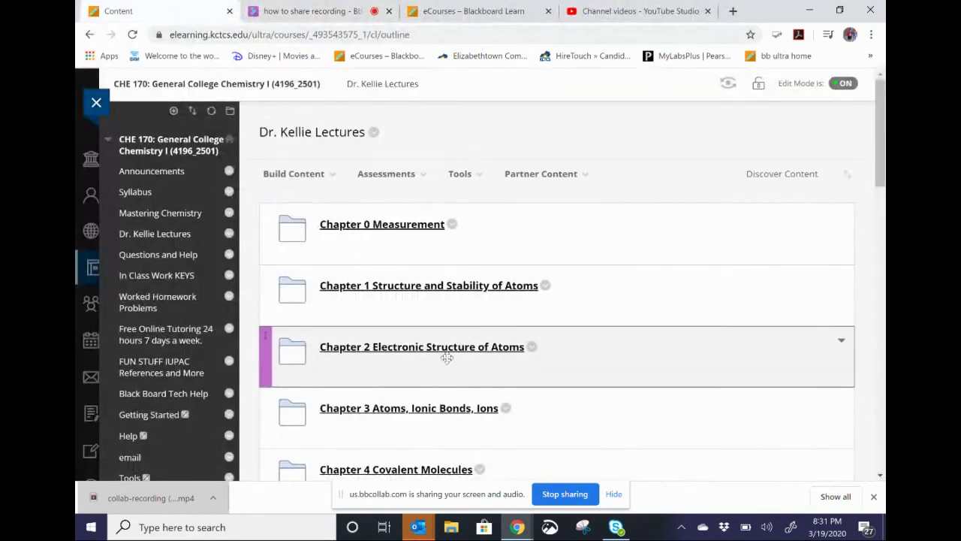
Reopen Blackboard Collaborate Ultra from the course tools and dismiss the browser's download bar.
scroll(323, 383, down, 4)
scroll(268, 386, down, 2)
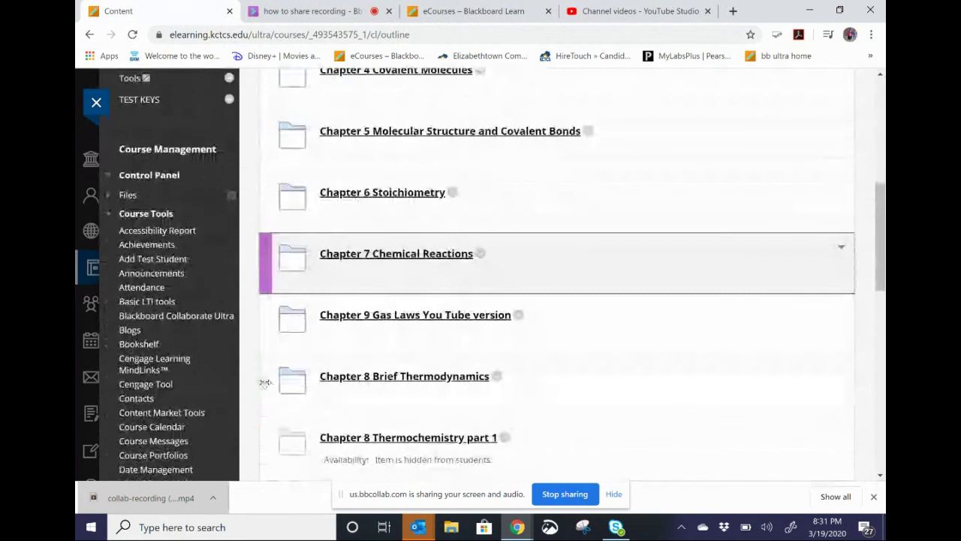
click(168, 319)
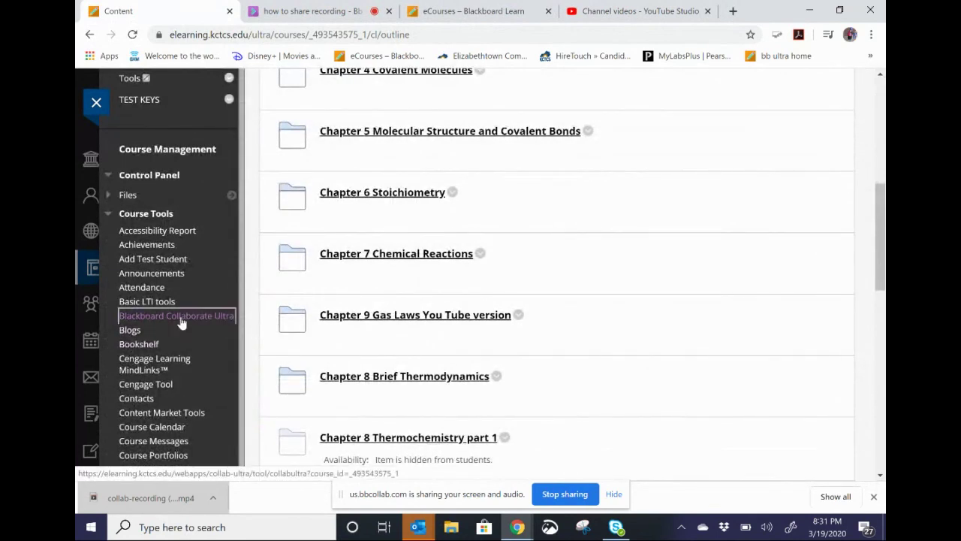
click(875, 497)
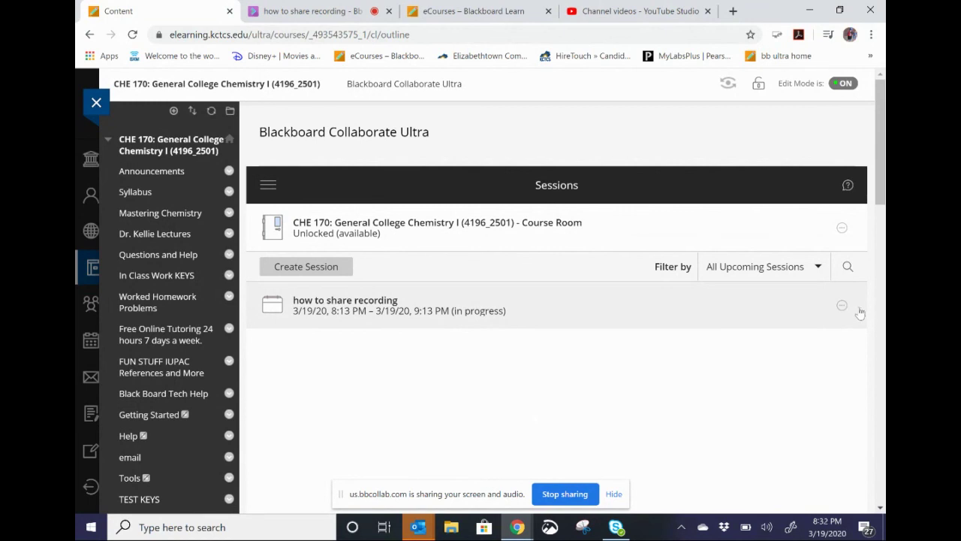
Examine the recording options in the session settings of "how to share recording", and close them without saving.
click(390, 301)
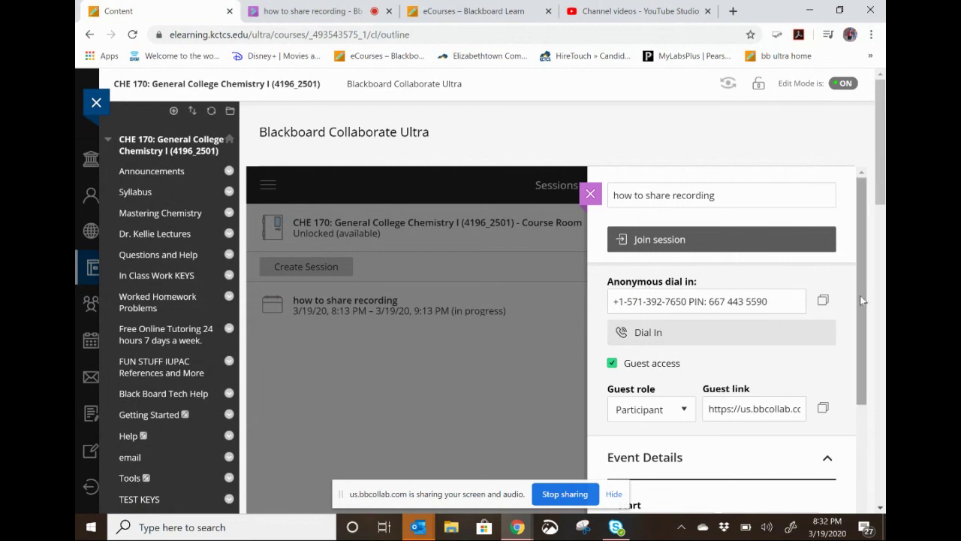
drag(863, 300, 850, 496)
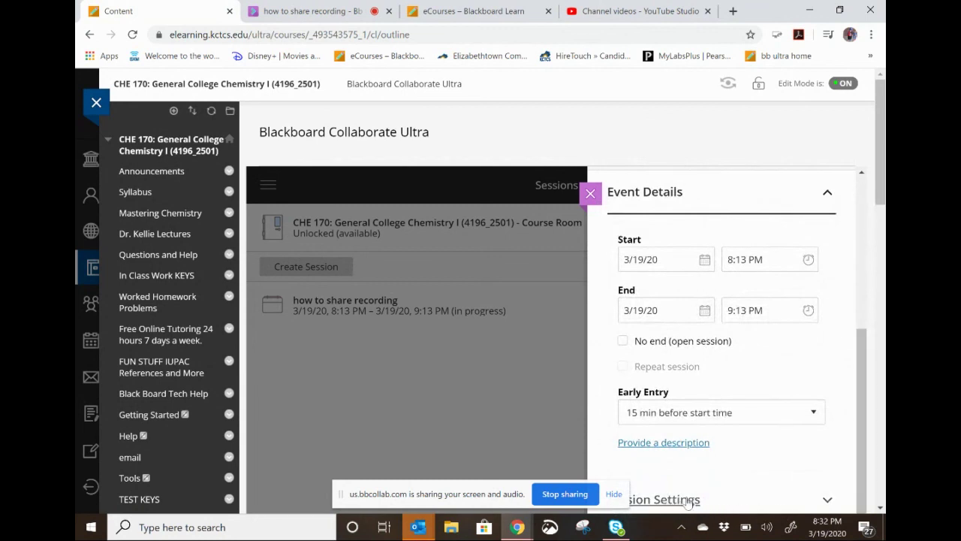
scroll(732, 492, down, 1)
scroll(720, 453, down, 2)
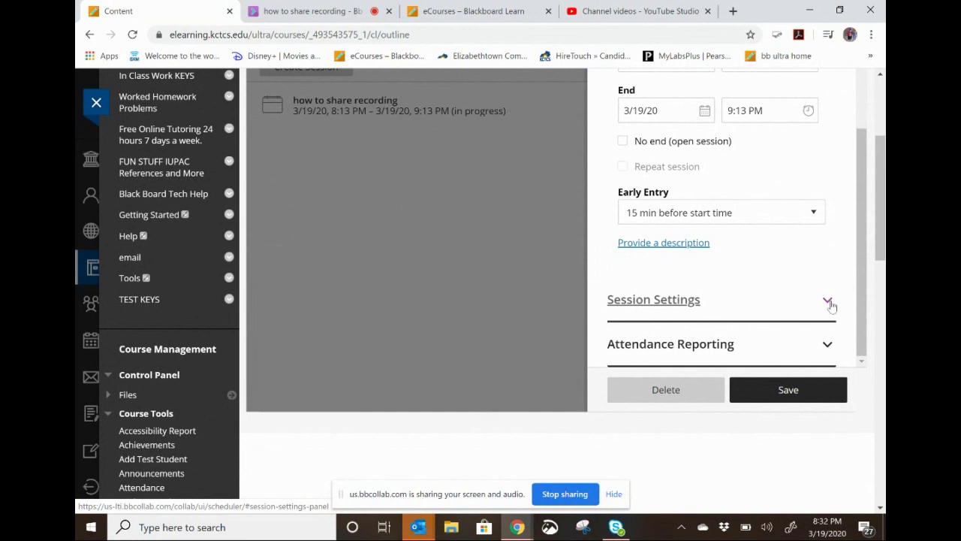
click(830, 302)
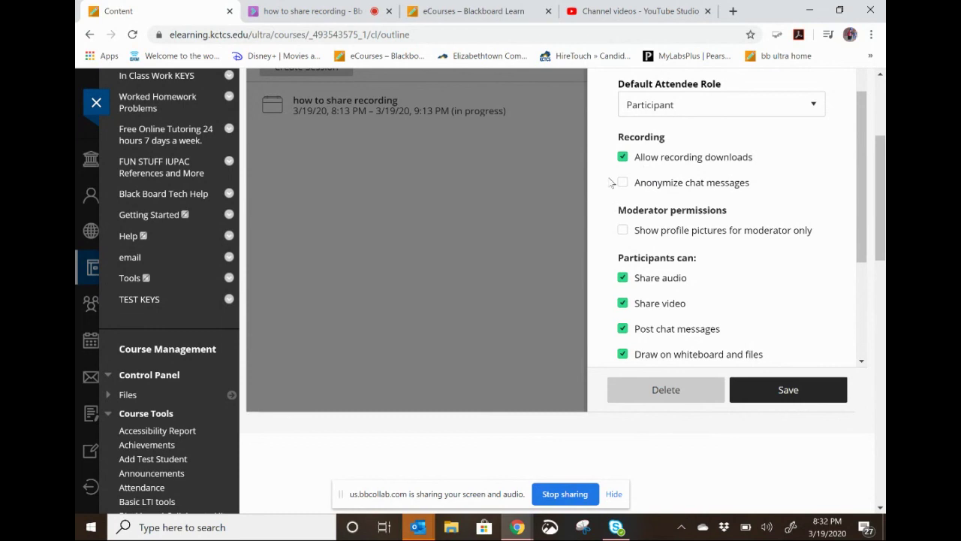
click(537, 257)
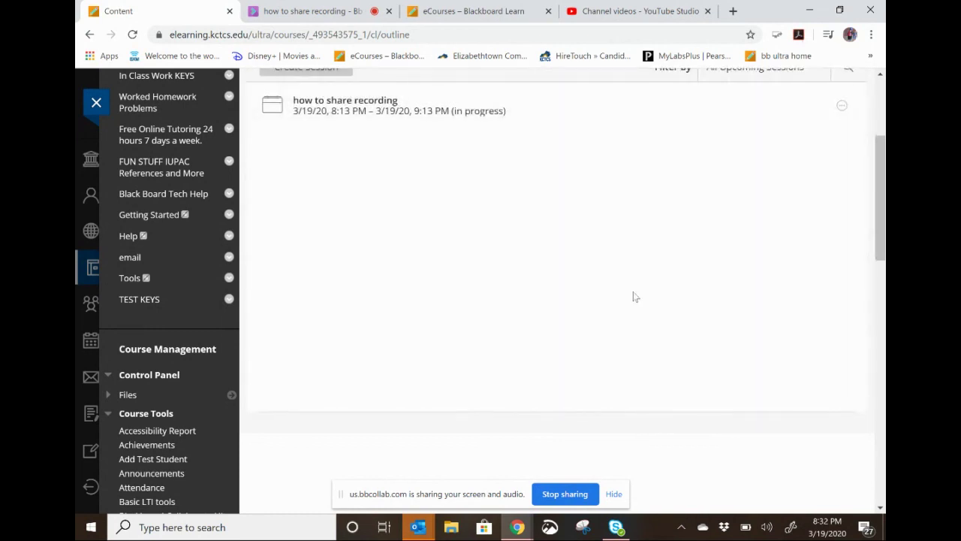
scroll(633, 296, up, 3)
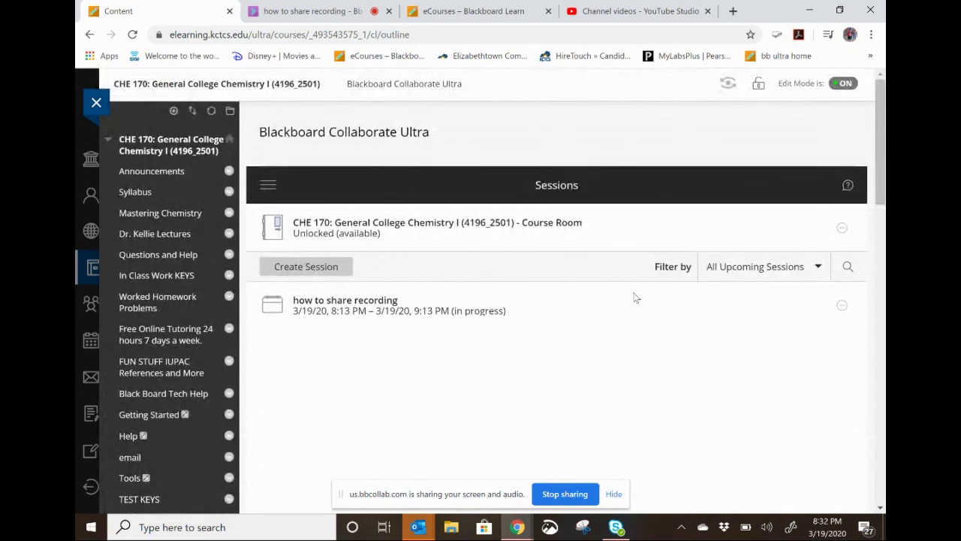